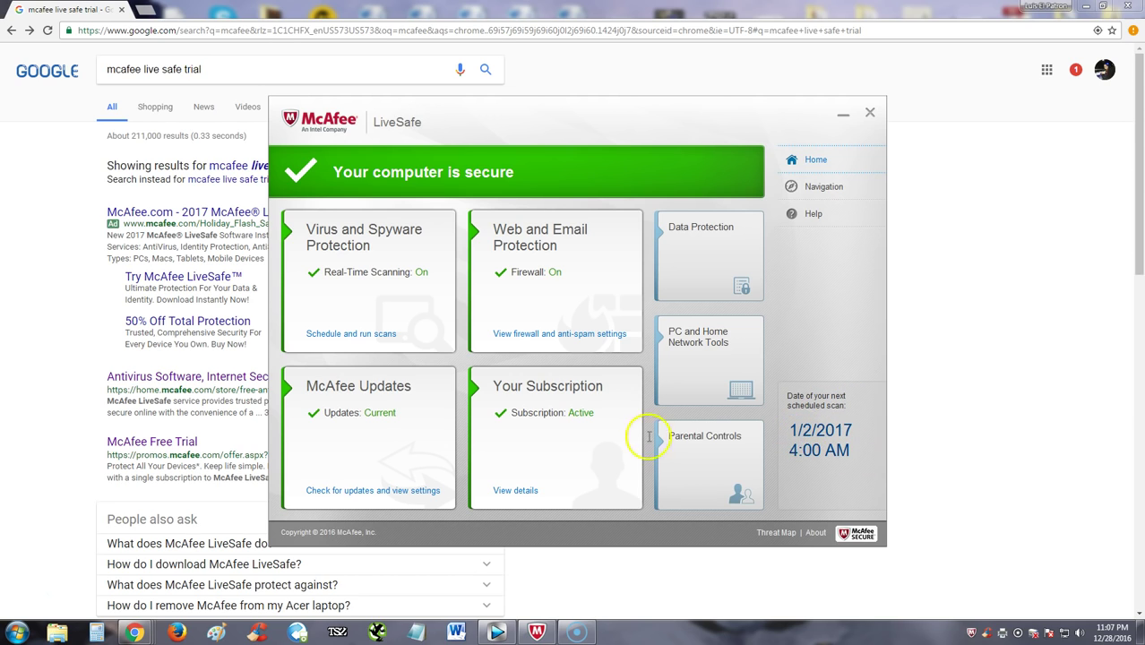
# Confirm the LiveSafe trial shows 30 days left, then bring the Google results forward.
pyautogui.click(609, 441)
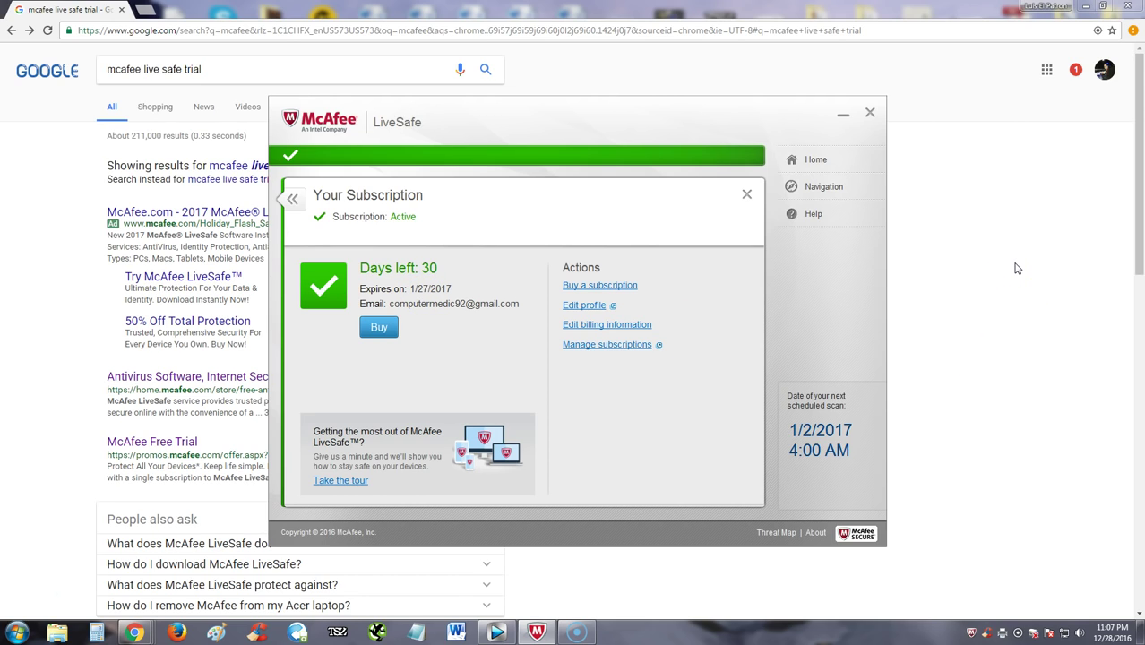
pyautogui.click(1015, 269)
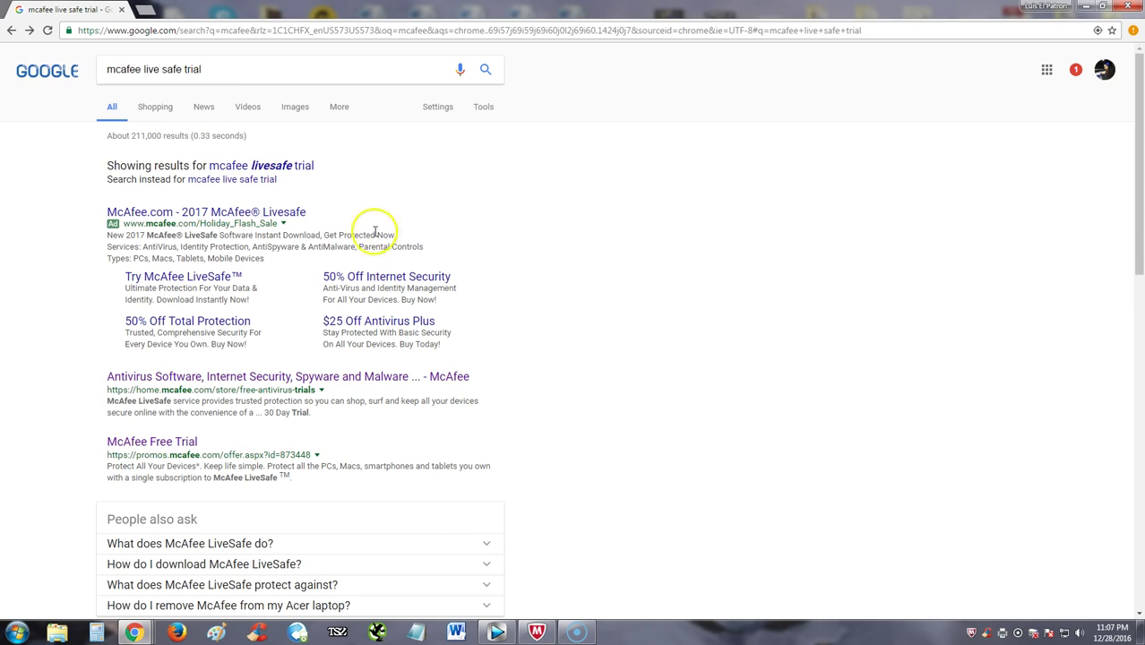
# Open McAfee's 'Antivirus Software, Internet Security...' result and start the LiveSafe free trial download.
pyautogui.click(197, 74)
pyautogui.hotkey('ctrl', 'a')
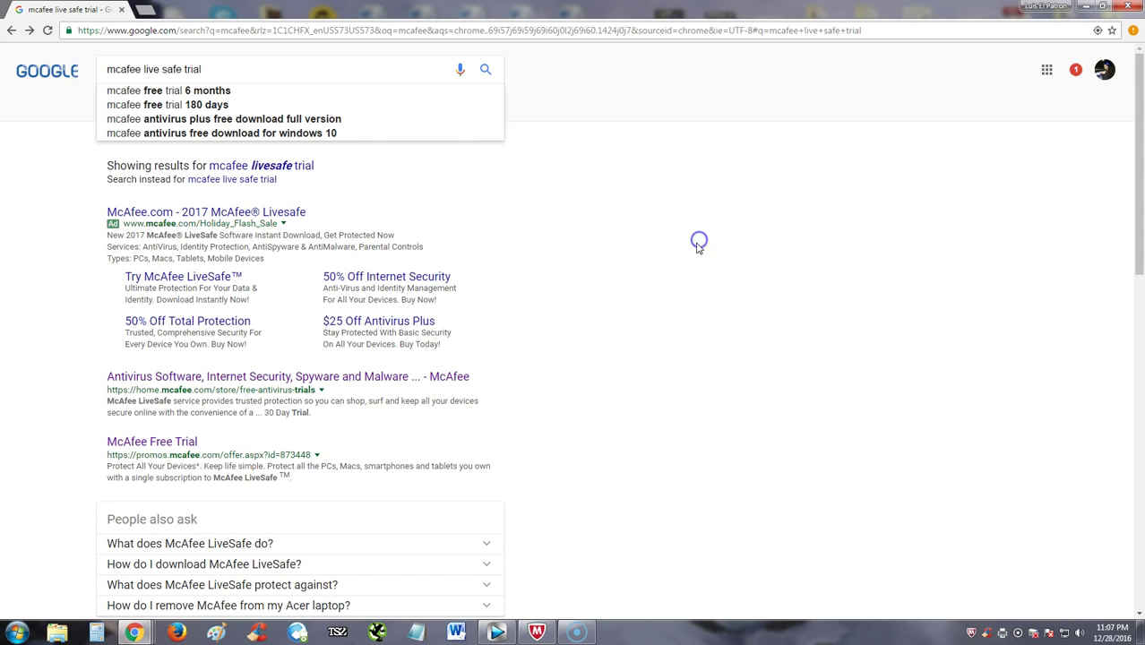
pyautogui.scroll(-3, 690, 264)
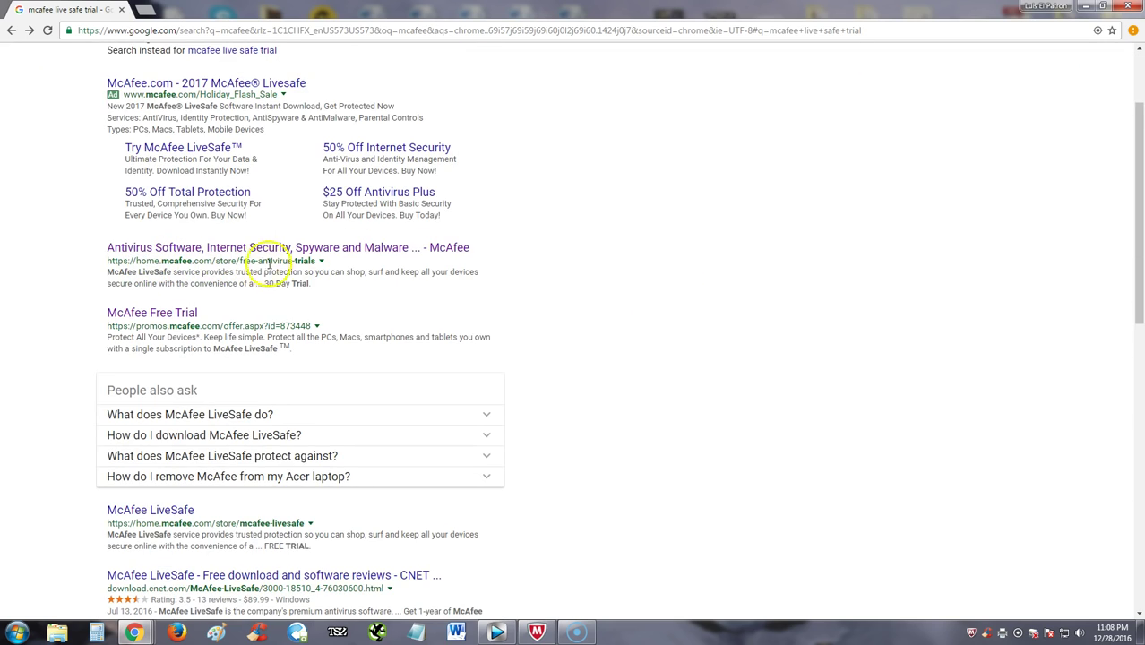
pyautogui.click(334, 250)
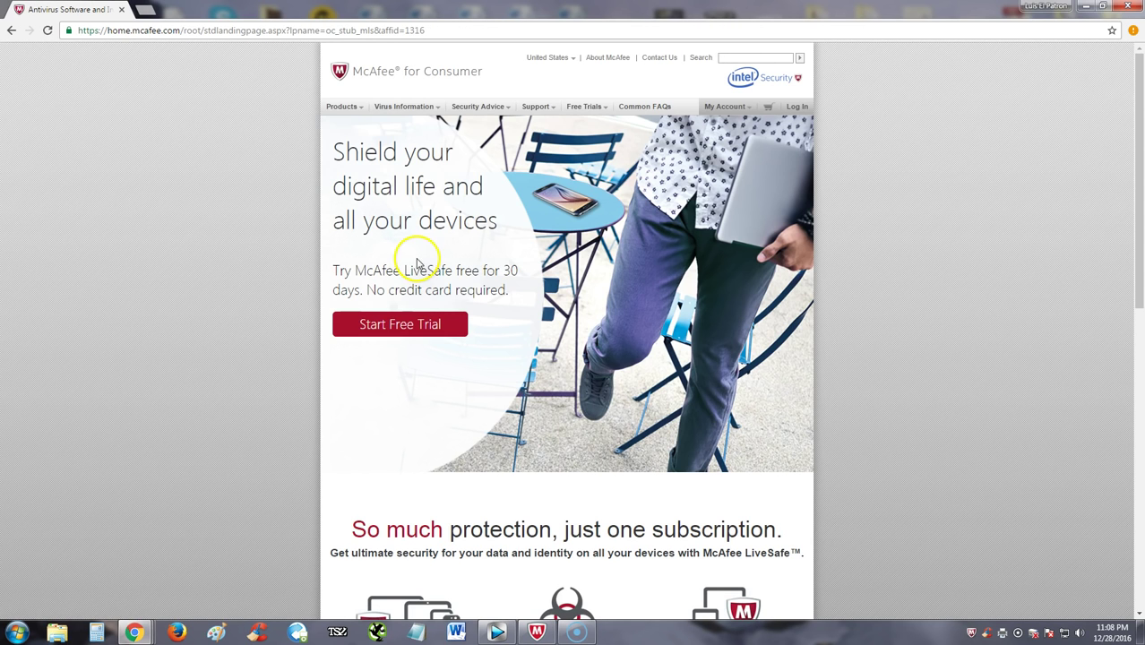
pyautogui.click(406, 333)
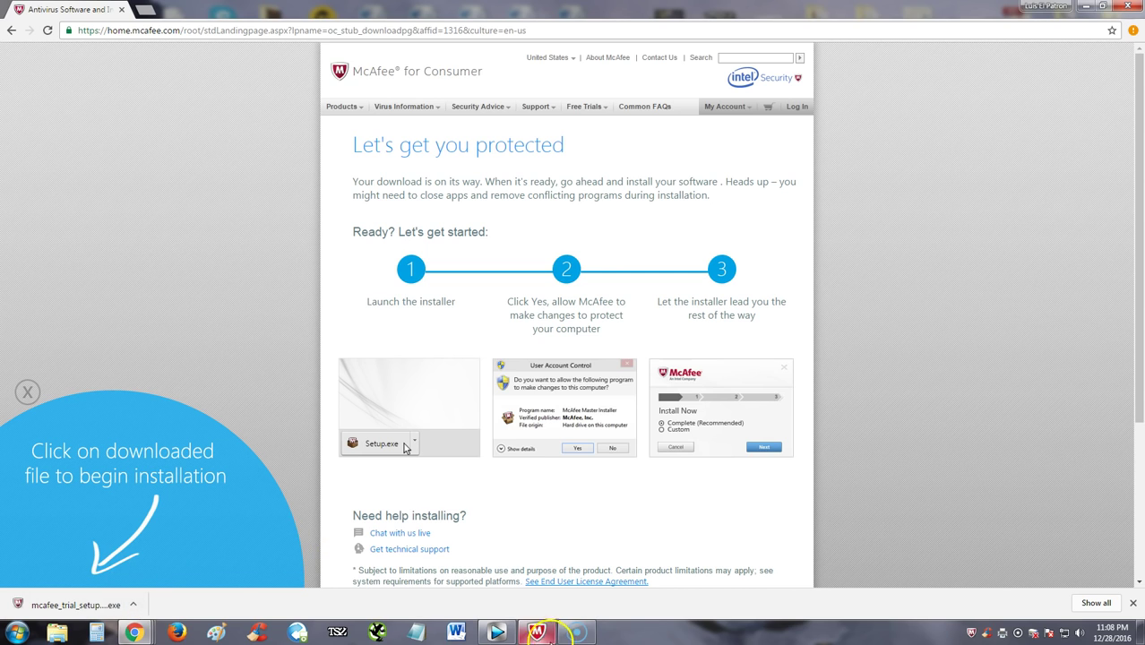
# Browse Virus and Spyware Protection and its Scan Your PC options, then return to the home dashboard.
pyautogui.click(538, 633)
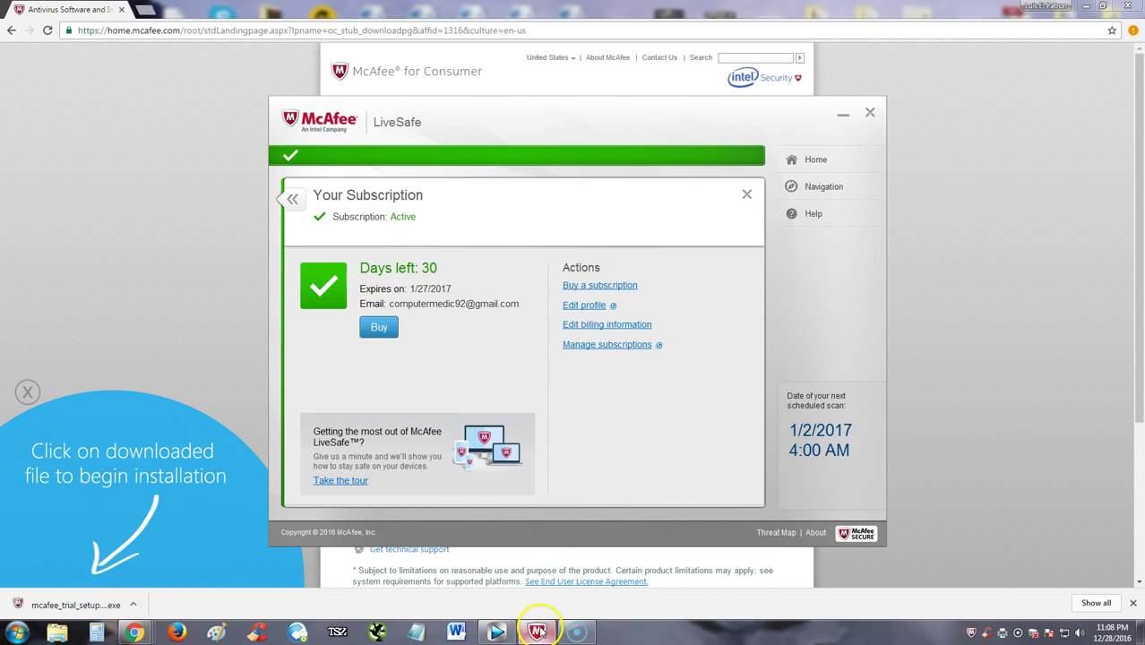
pyautogui.click(293, 199)
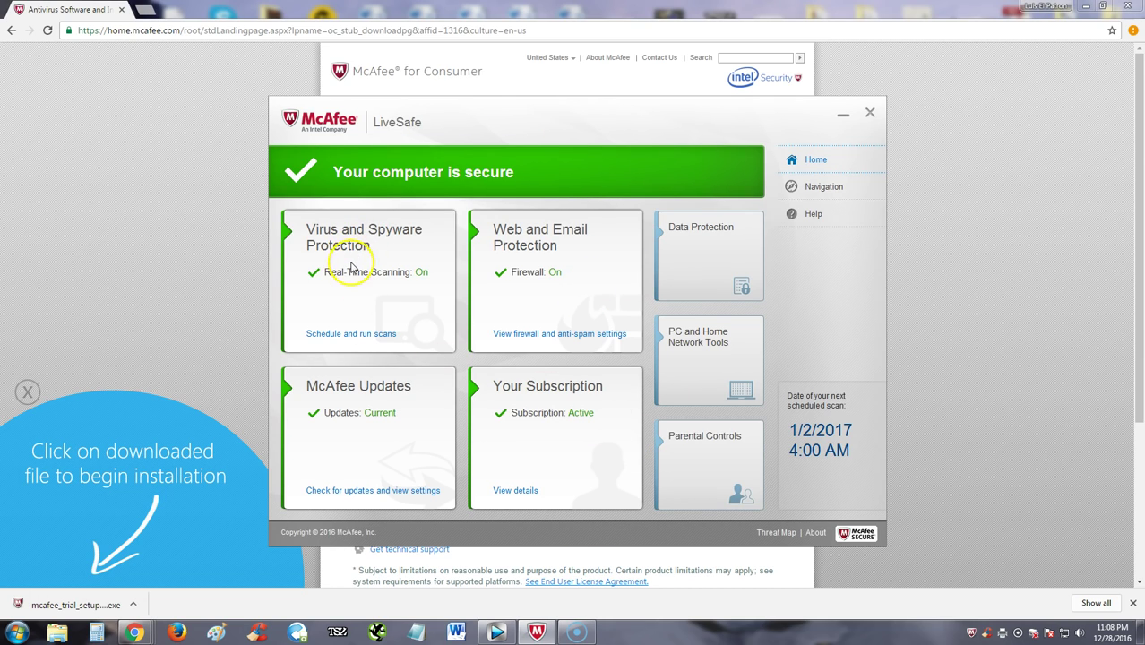
pyautogui.click(367, 338)
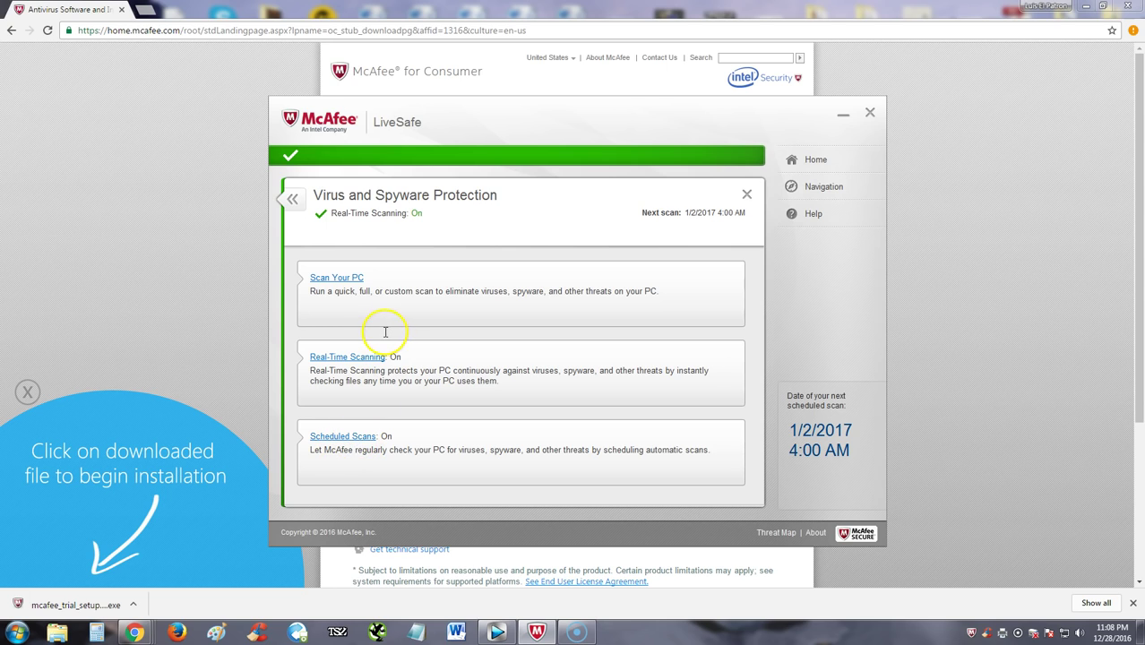
pyautogui.click(333, 279)
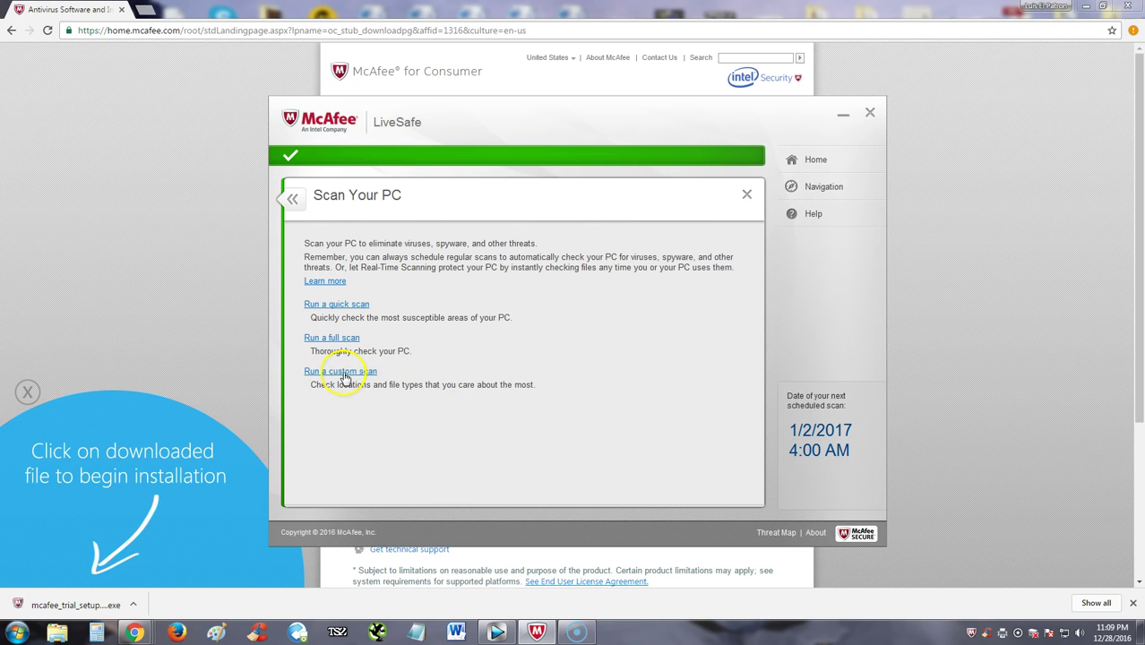
pyautogui.click(293, 199)
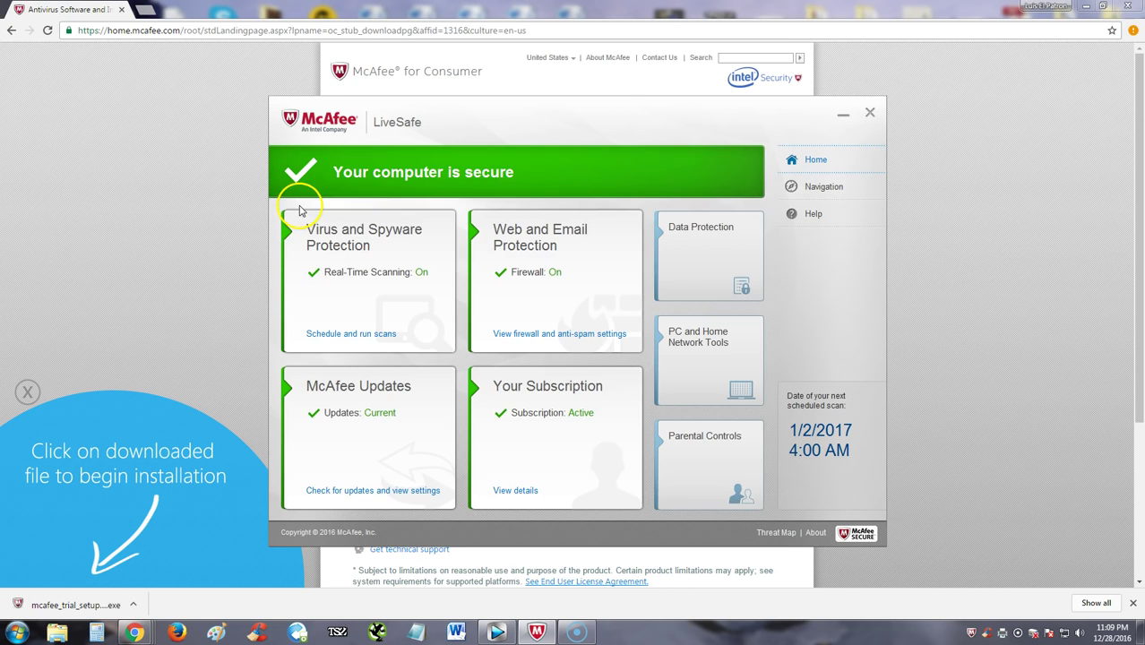
pyautogui.click(535, 303)
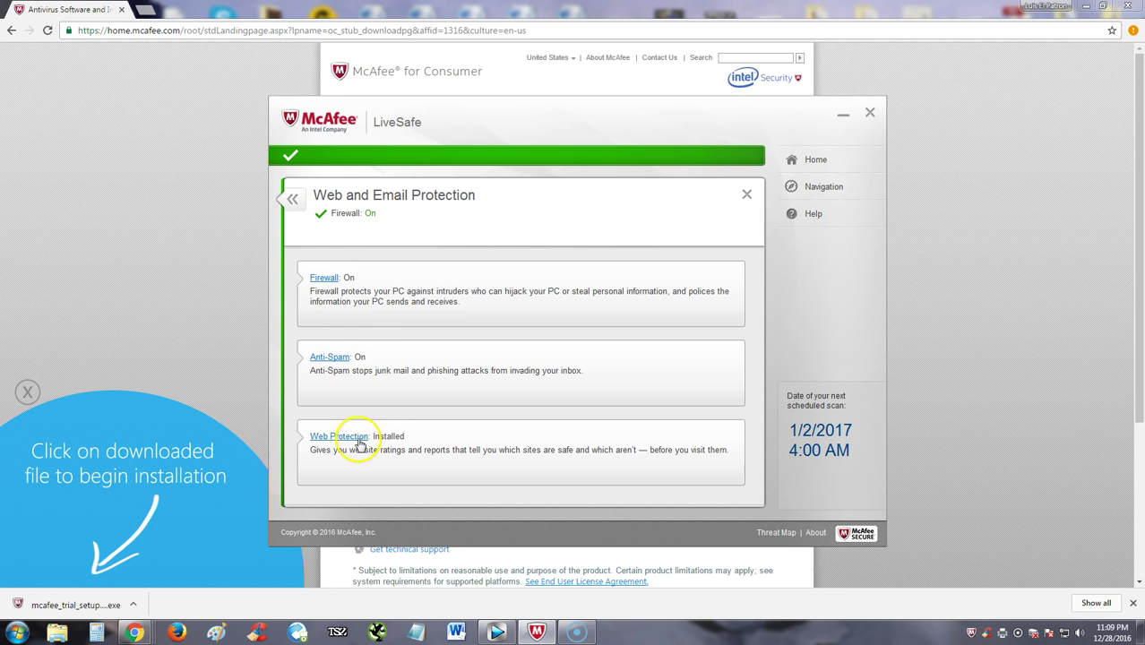
pyautogui.click(325, 277)
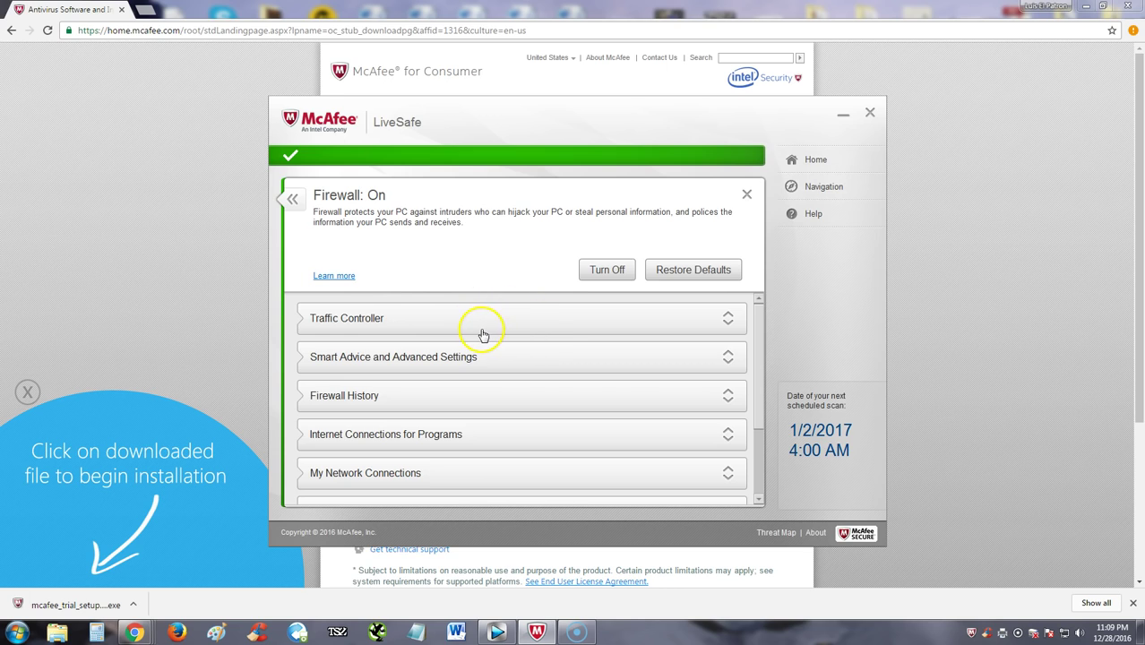
pyautogui.click(372, 322)
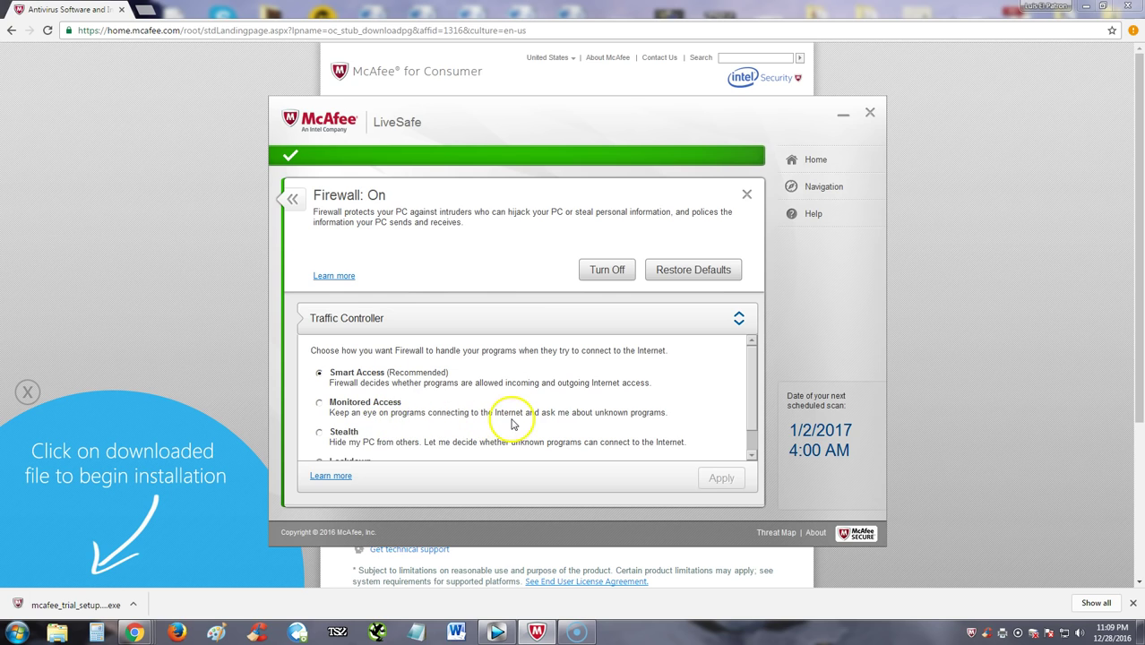
pyautogui.scroll(-1, 749, 398)
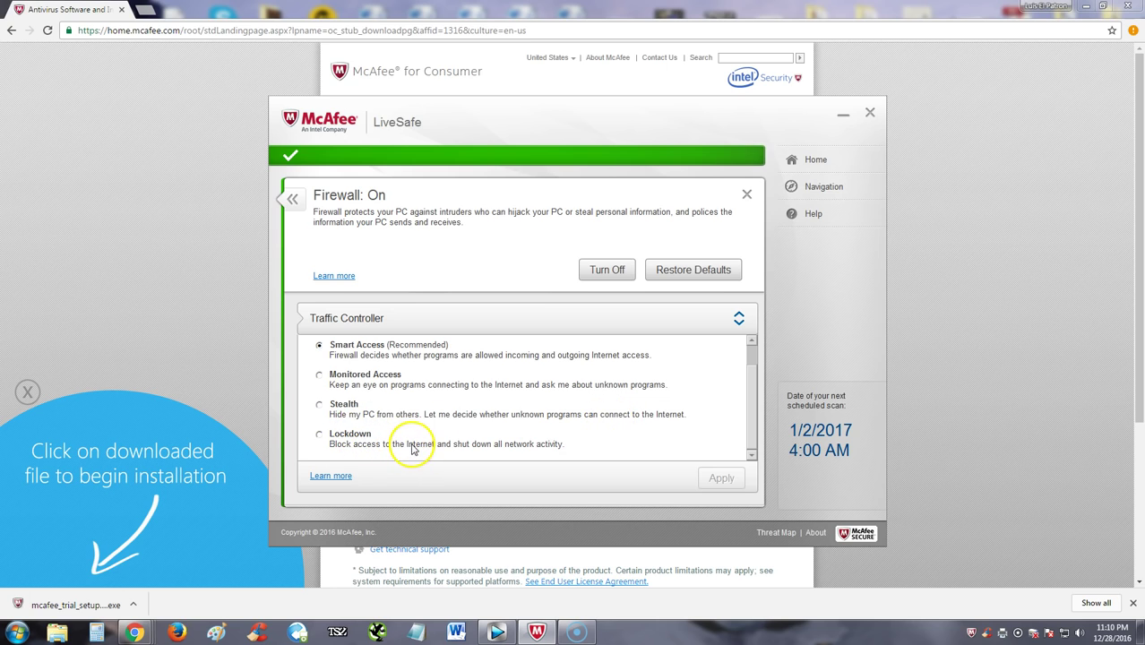
pyautogui.scroll(1, 477, 370)
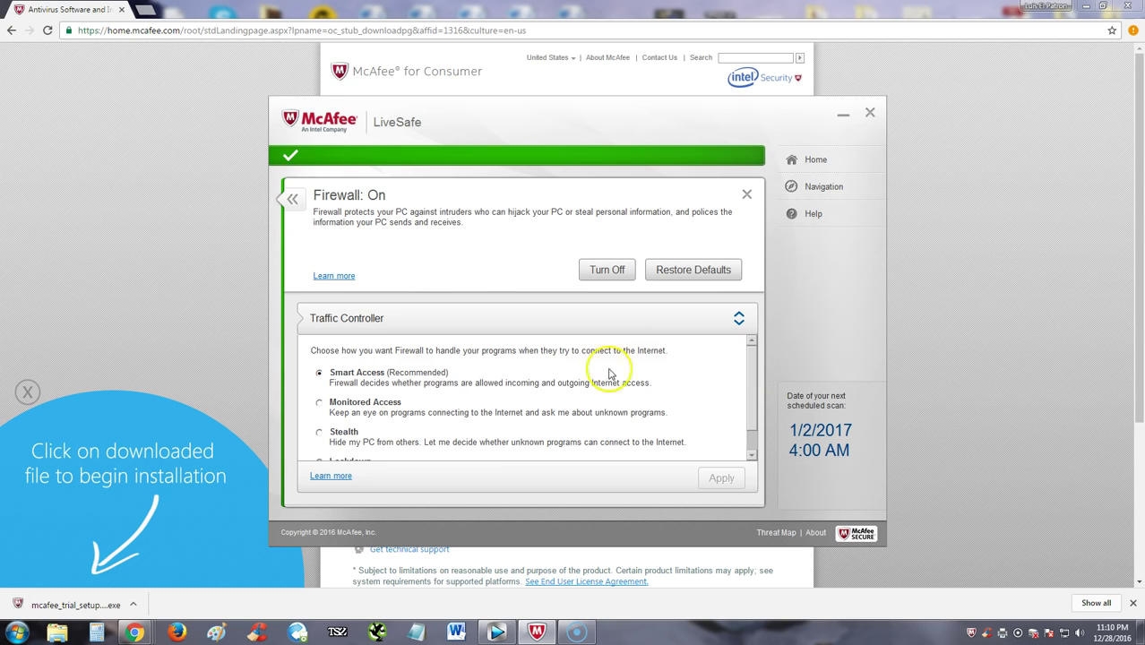
# Expand the Spam Protection Levels under Web and Email Protection > Anti-Spam, then go back.
pyautogui.click(293, 199)
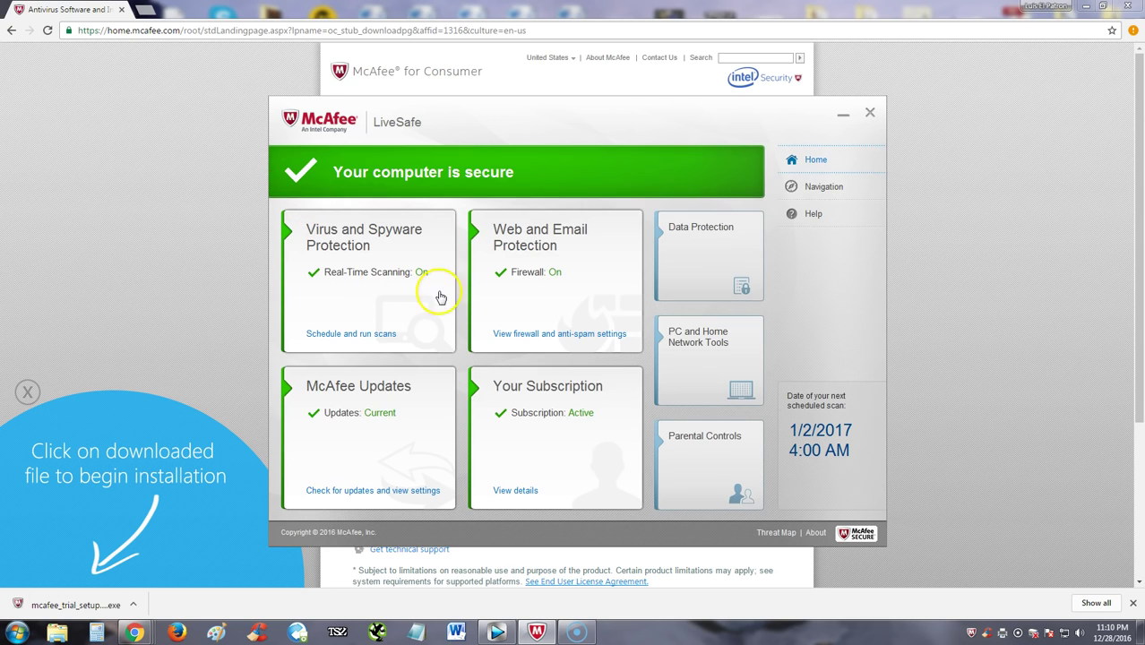
pyautogui.click(535, 287)
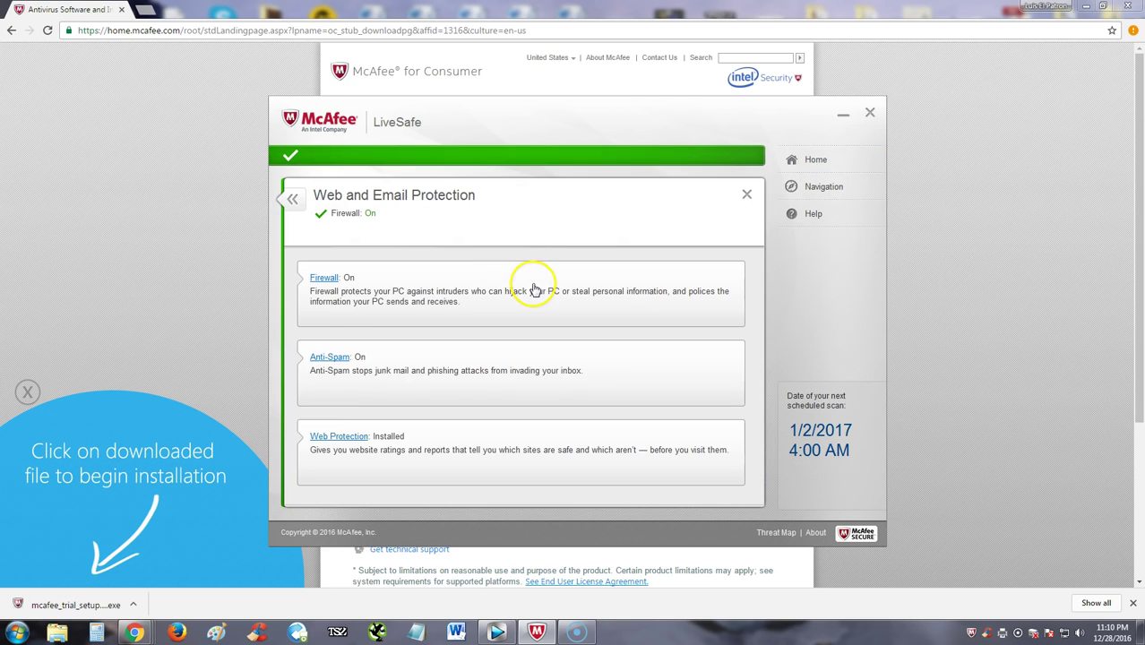
pyautogui.click(328, 357)
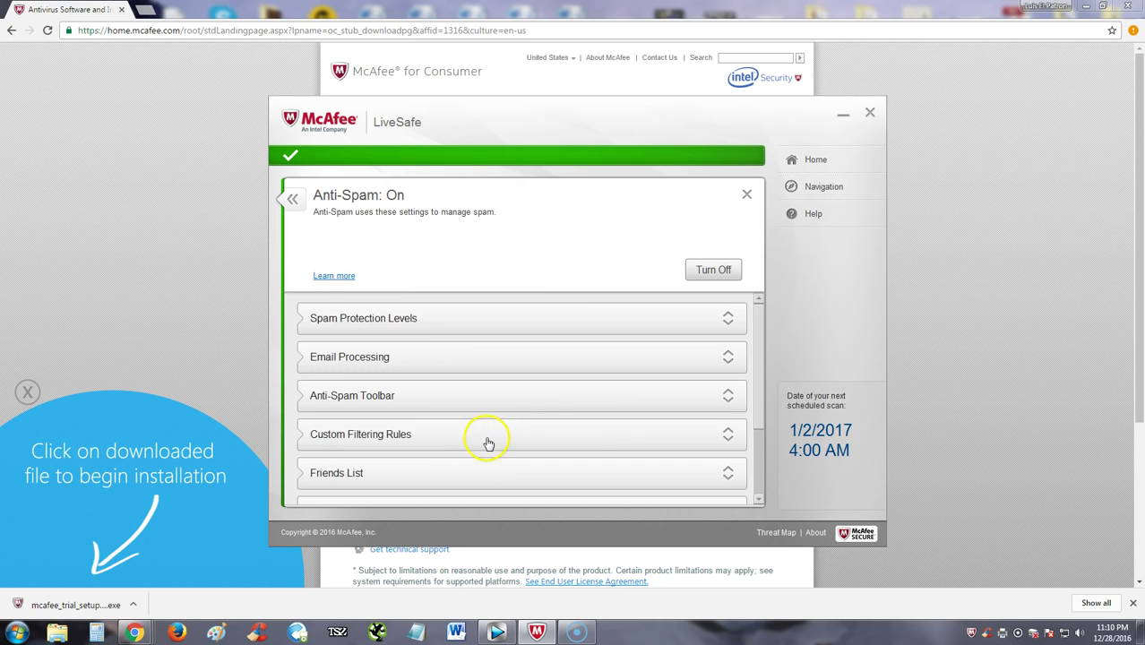
pyautogui.scroll(-3, 517, 428)
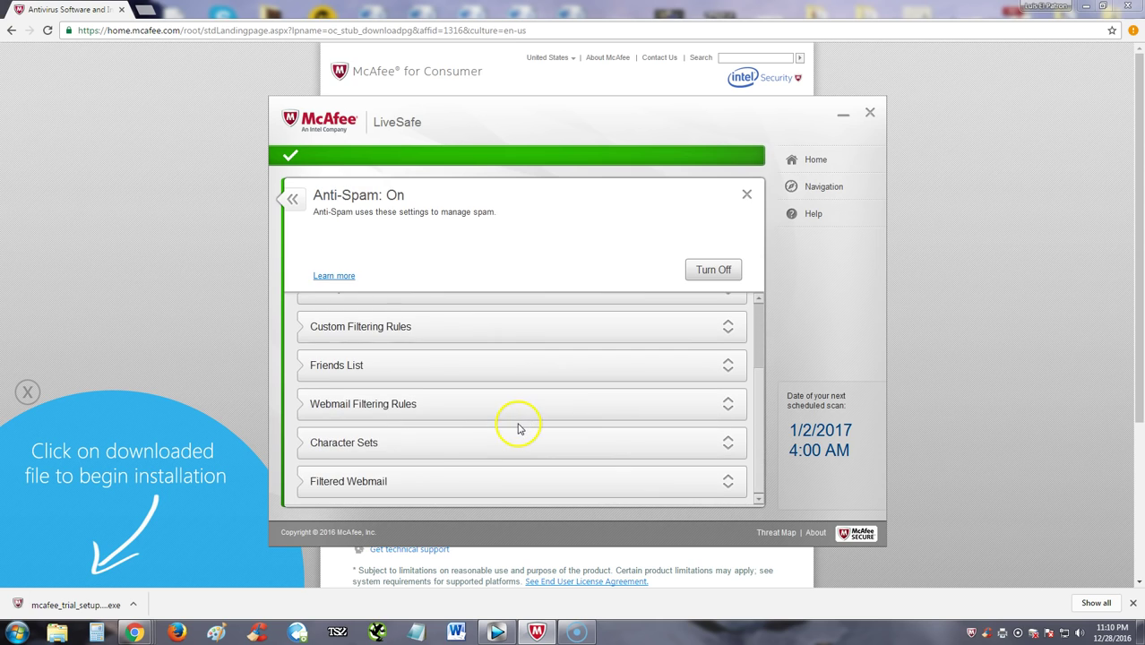
pyautogui.scroll(3, 518, 427)
pyautogui.click(394, 318)
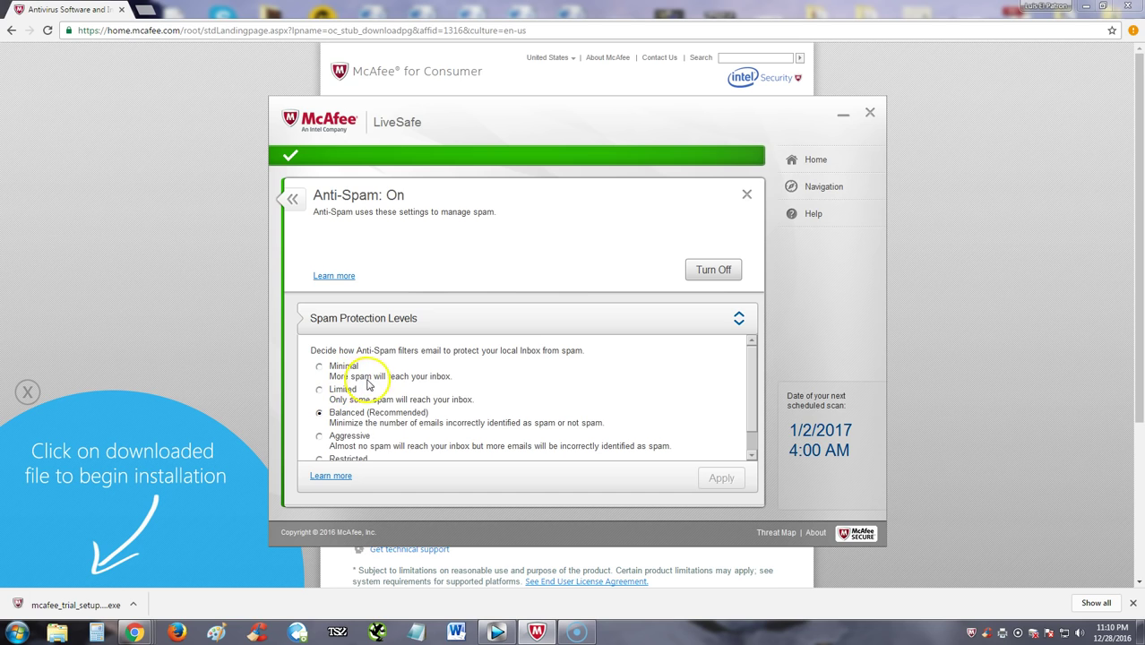
pyautogui.scroll(-1, 392, 403)
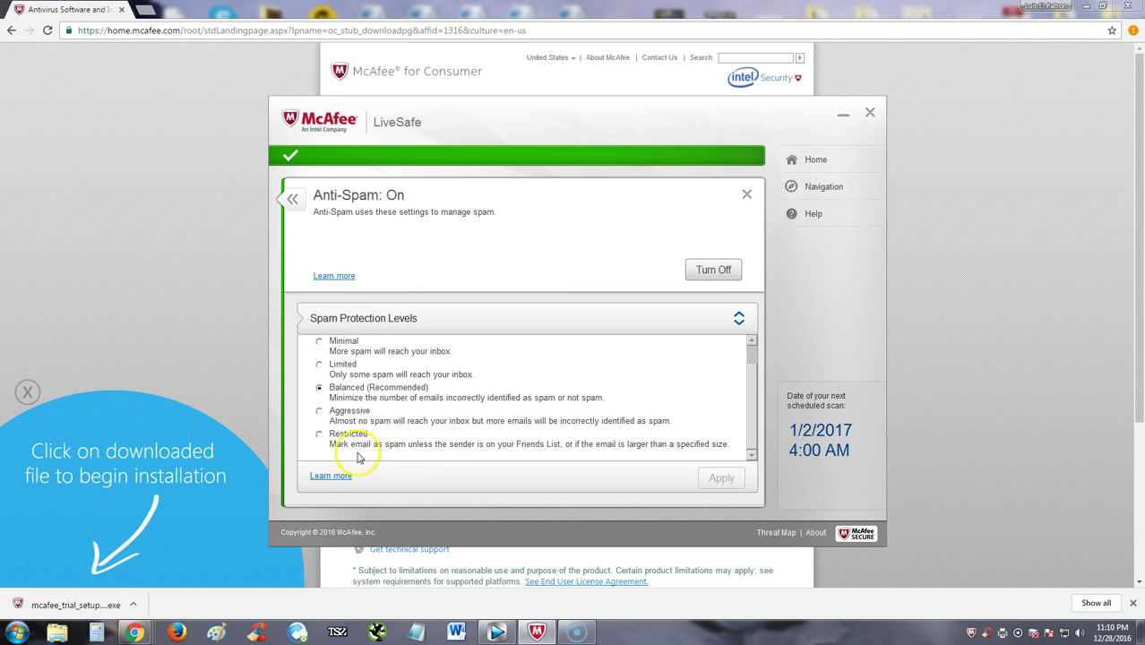
pyautogui.click(292, 199)
# Open the web protection details and scroll through SiteAdvisor's 'How It Works' page in Chrome.
pyautogui.click(544, 299)
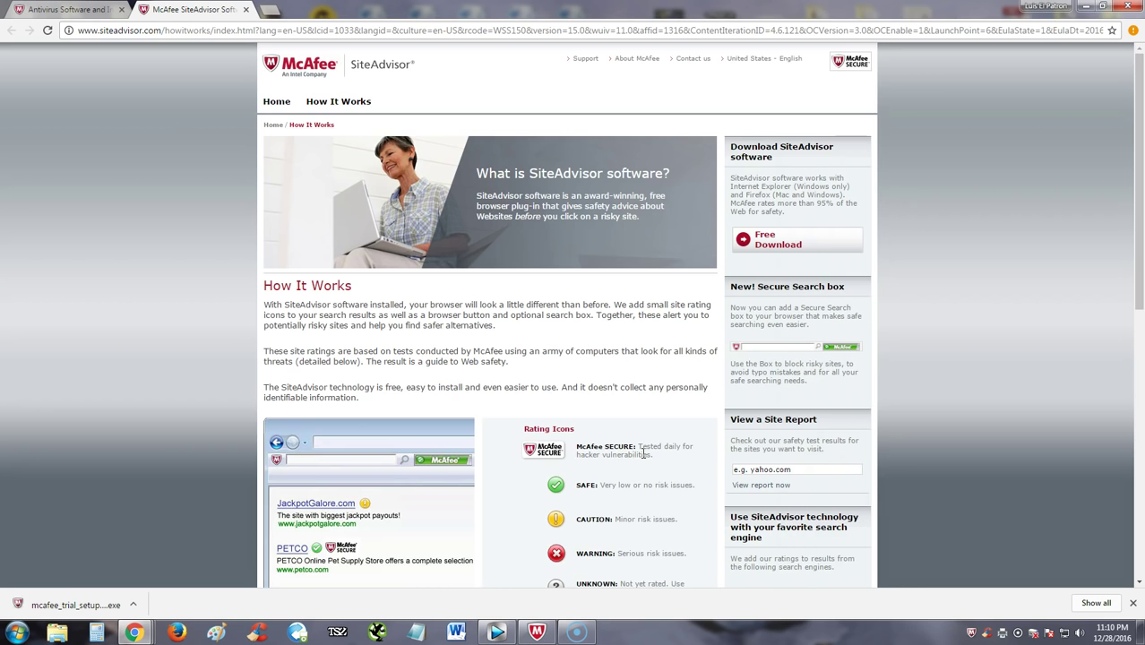
pyautogui.scroll(-4, 638, 448)
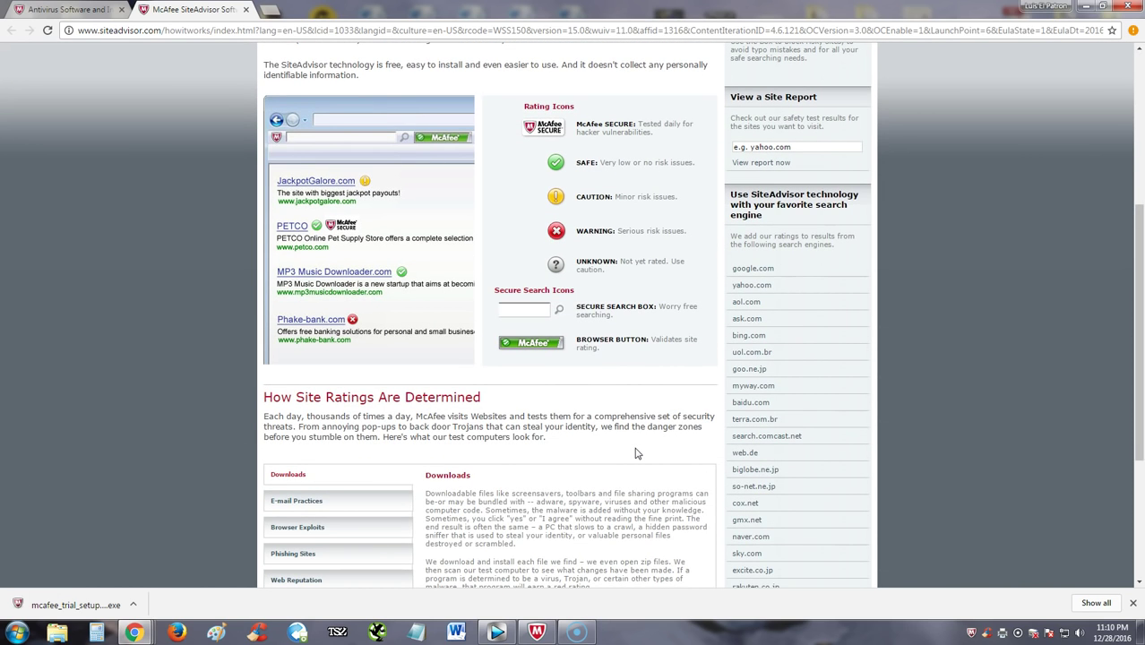
pyautogui.scroll(-3, 638, 453)
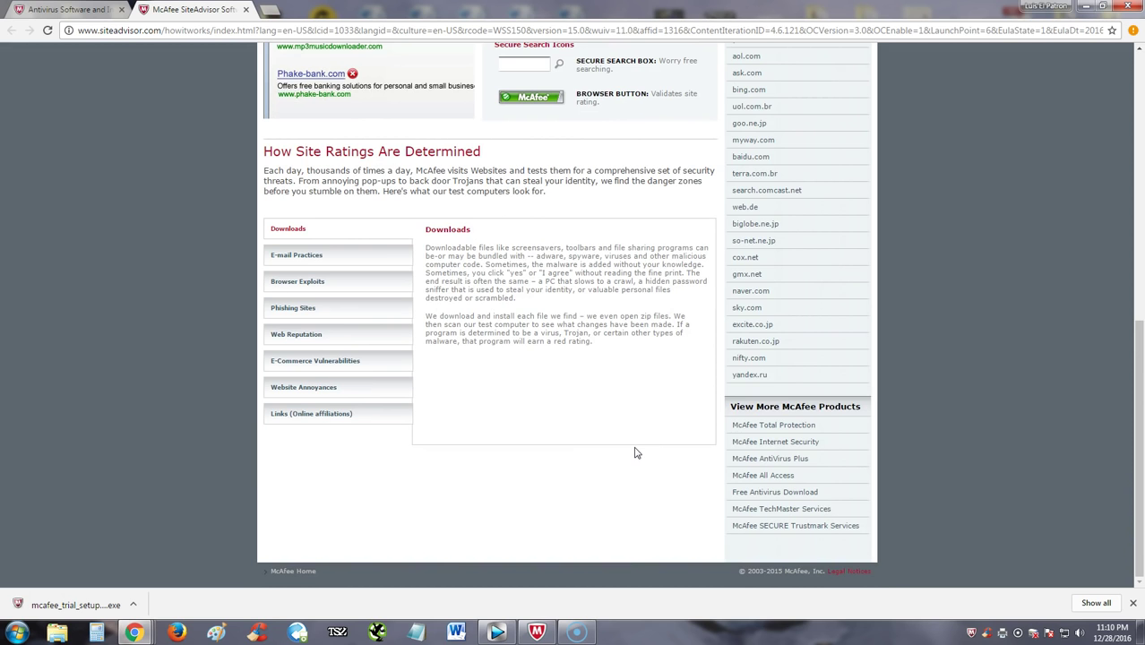
pyautogui.scroll(5, 634, 452)
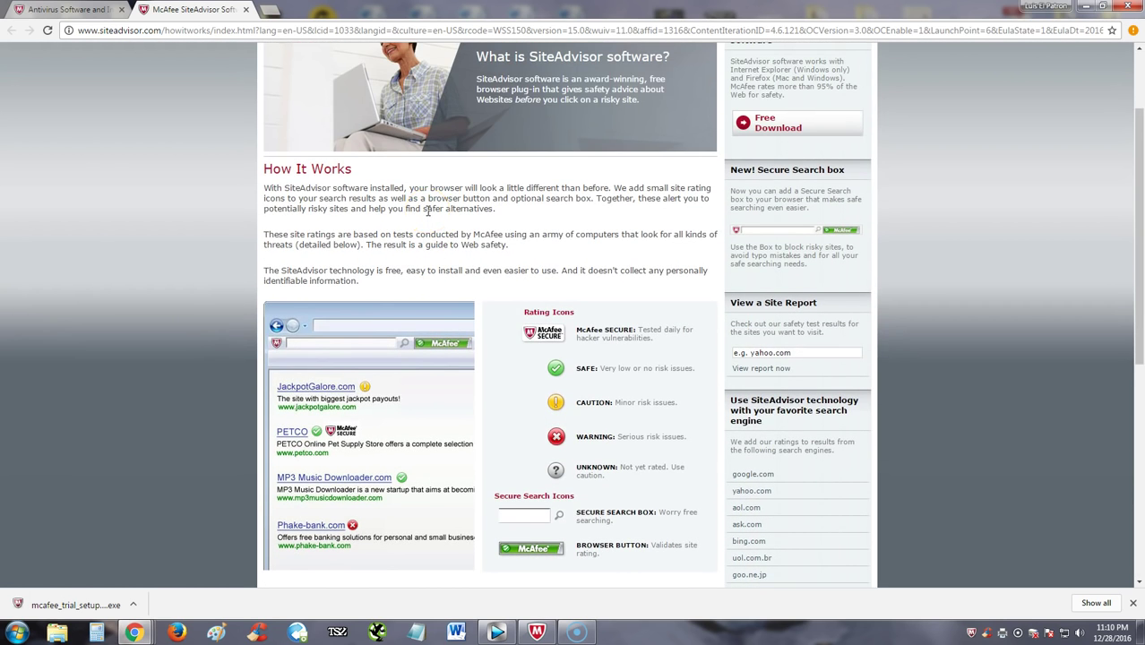
pyautogui.scroll(2, 427, 210)
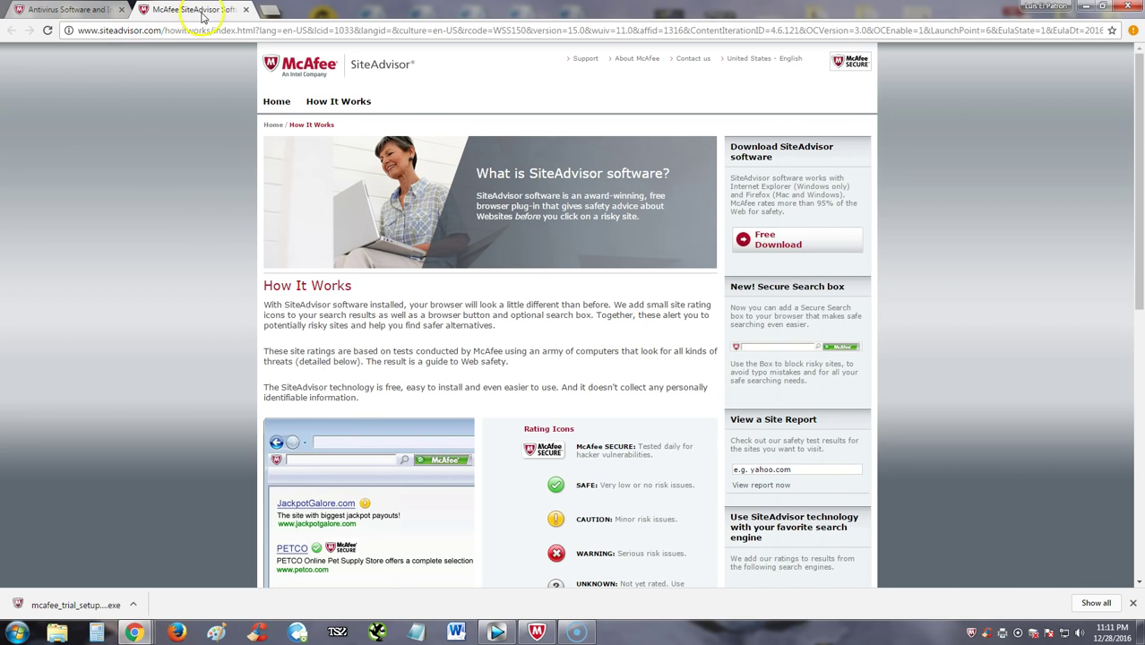
# Run Check for Updates under McAfee Updates, hide its progress, and return to the home overview.
pyautogui.click(537, 633)
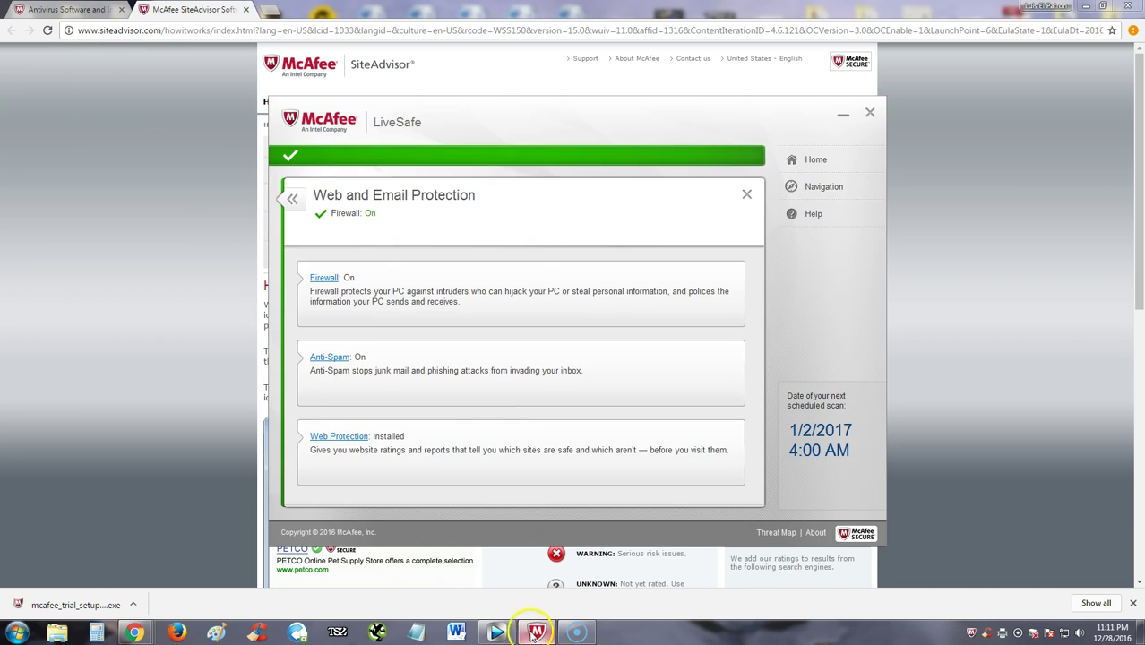
pyautogui.click(295, 201)
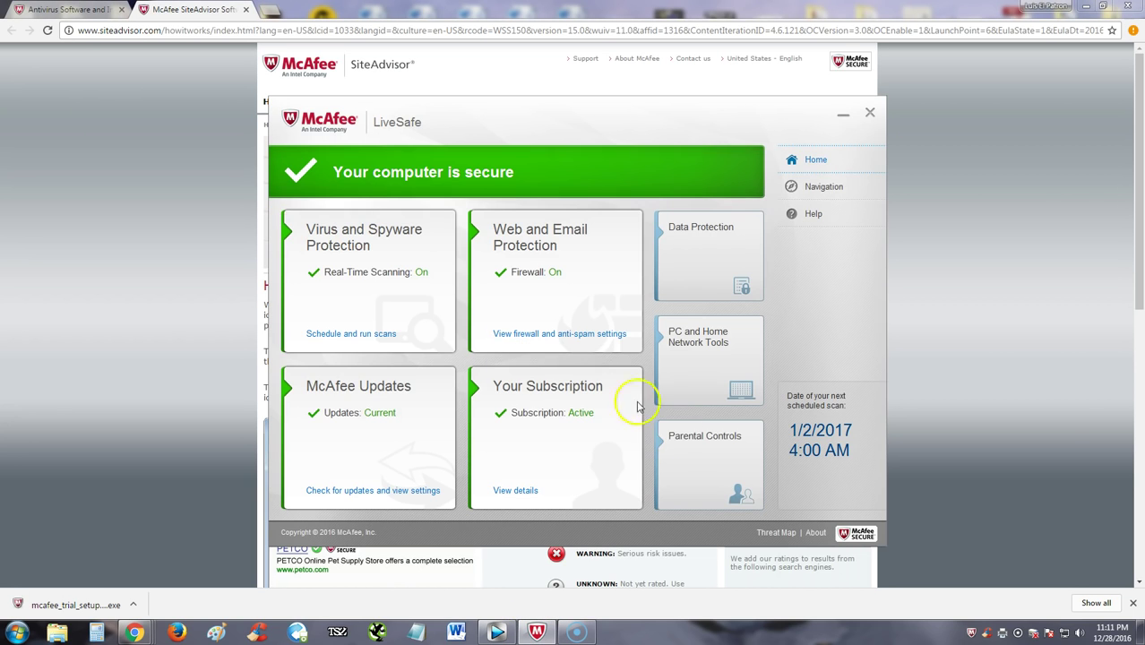
pyautogui.click(357, 438)
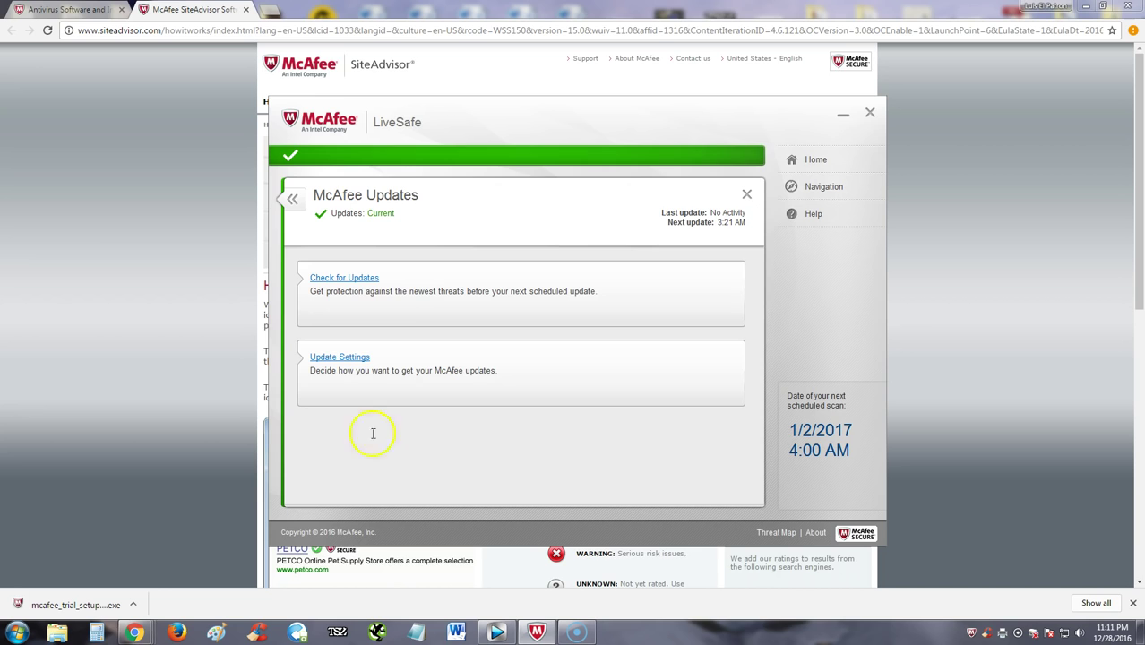
pyautogui.click(340, 279)
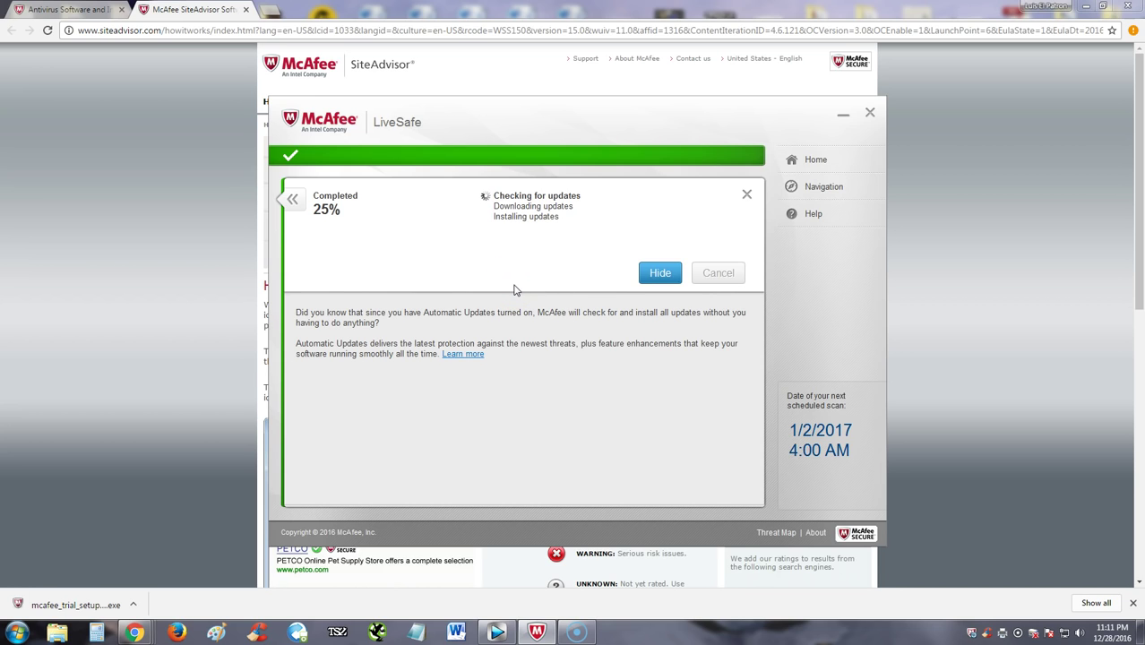
pyautogui.click(660, 277)
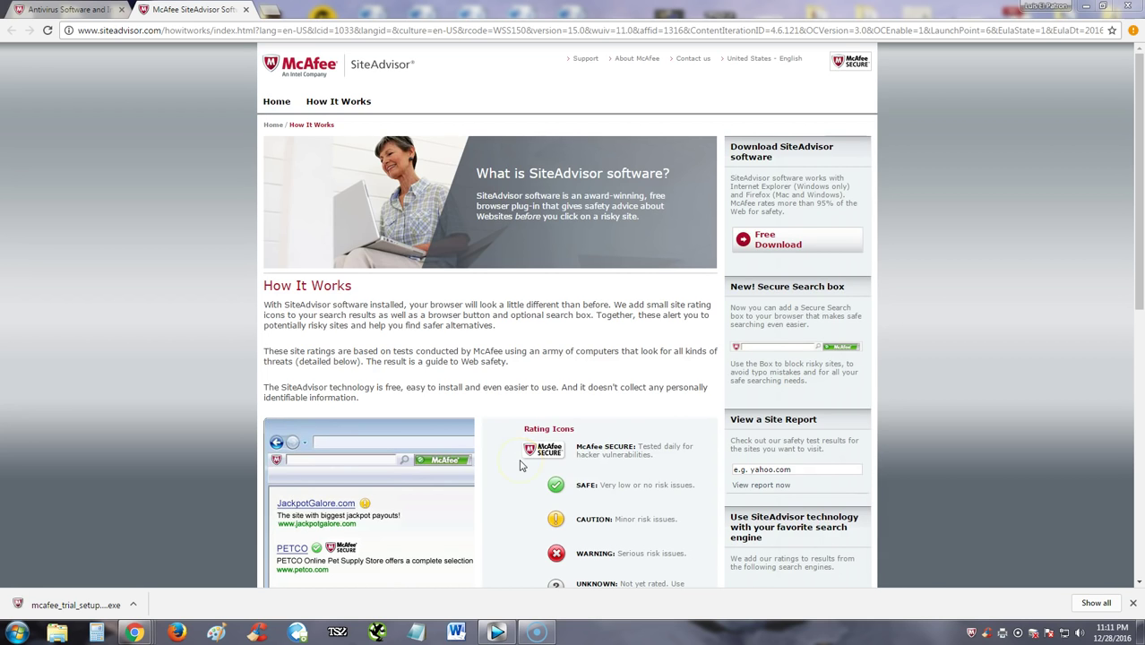
pyautogui.click(971, 633)
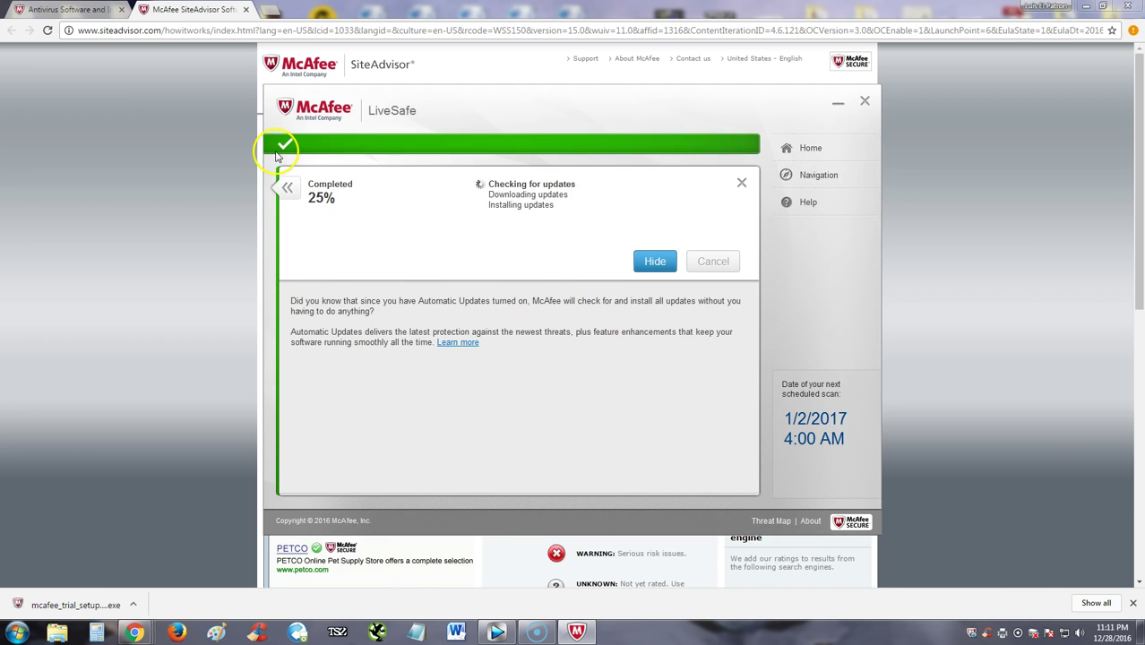
pyautogui.click(290, 191)
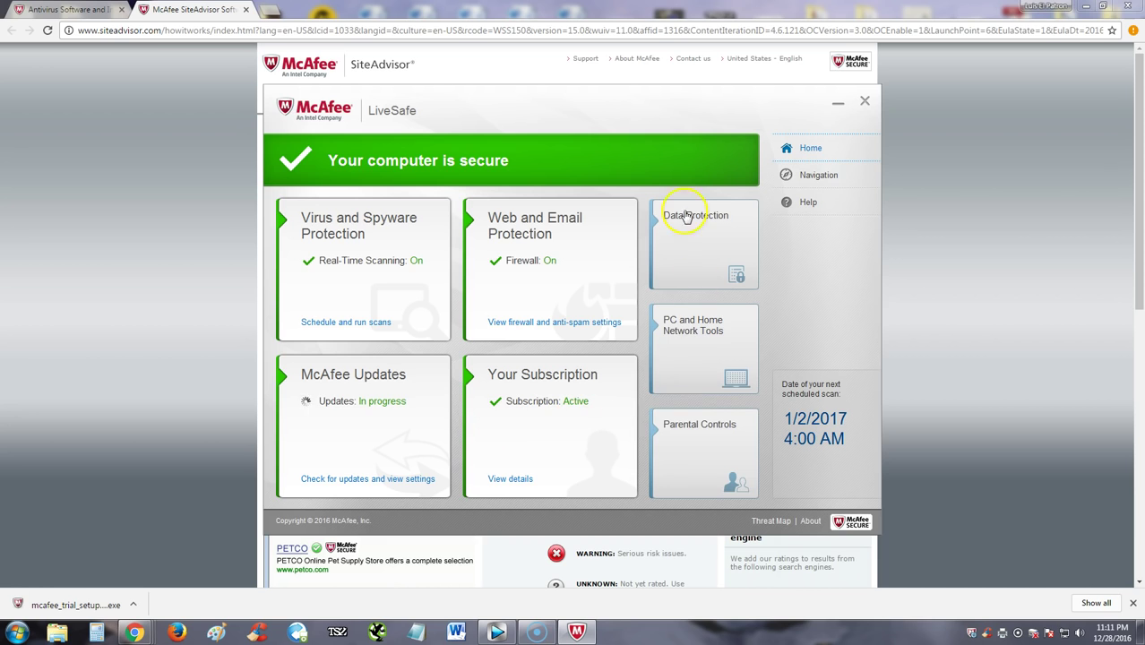
# Open the Data Protection section from the LiveSafe home screen and select its Shredder tool.
pyautogui.click(692, 456)
pyautogui.click(692, 258)
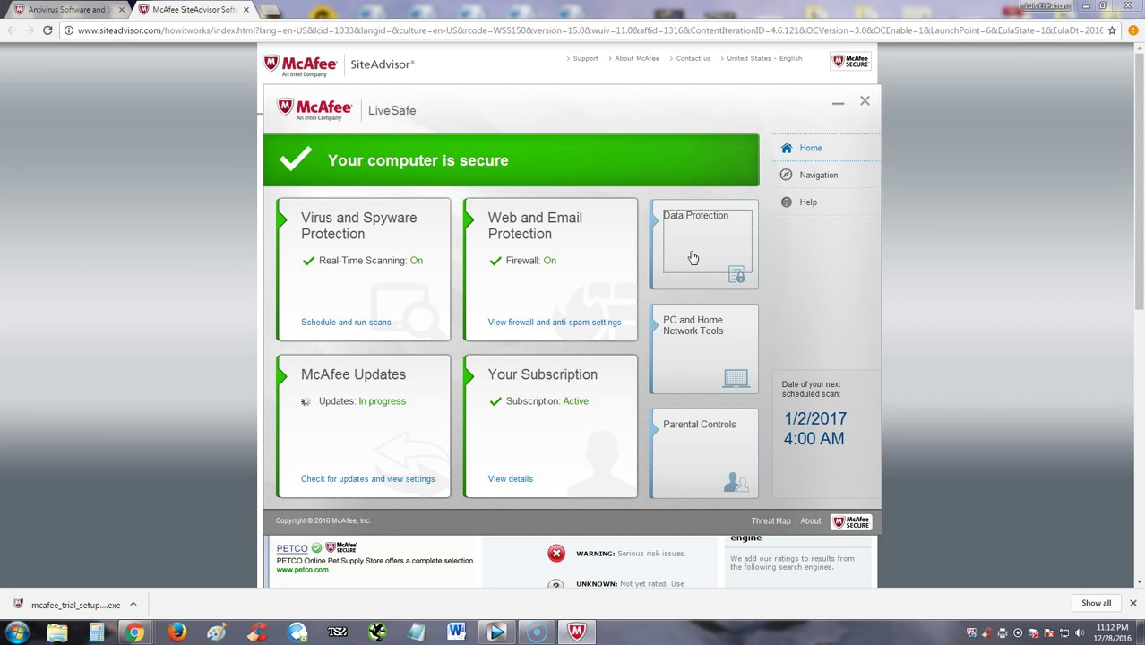
pyautogui.click(779, 271)
pyautogui.click(714, 229)
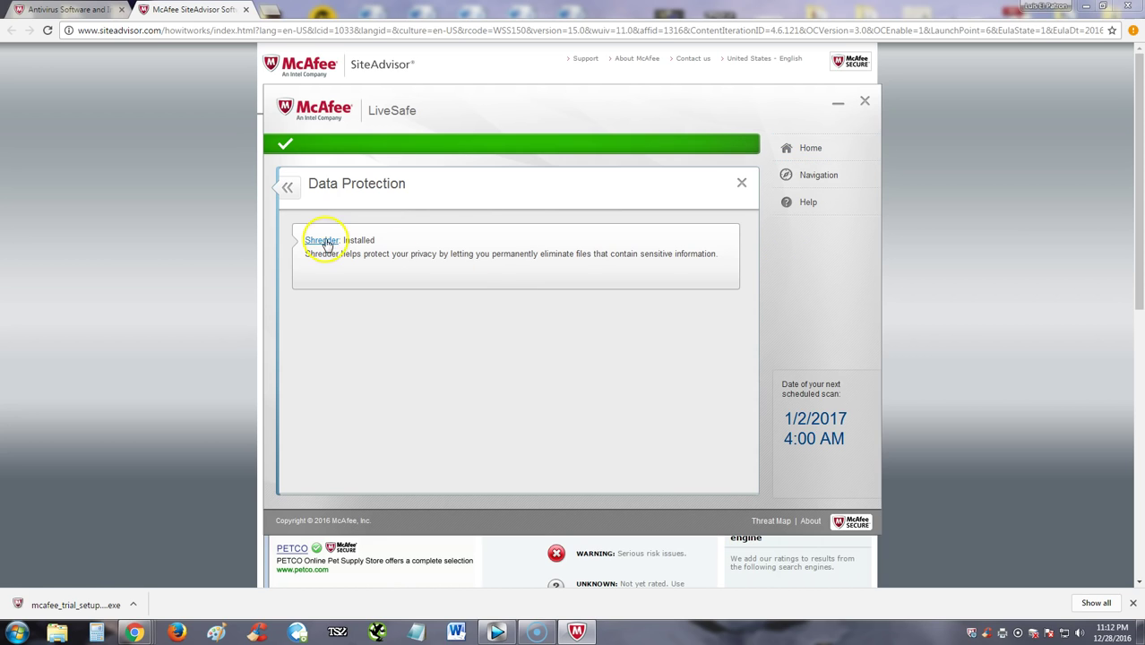
pyautogui.click(376, 273)
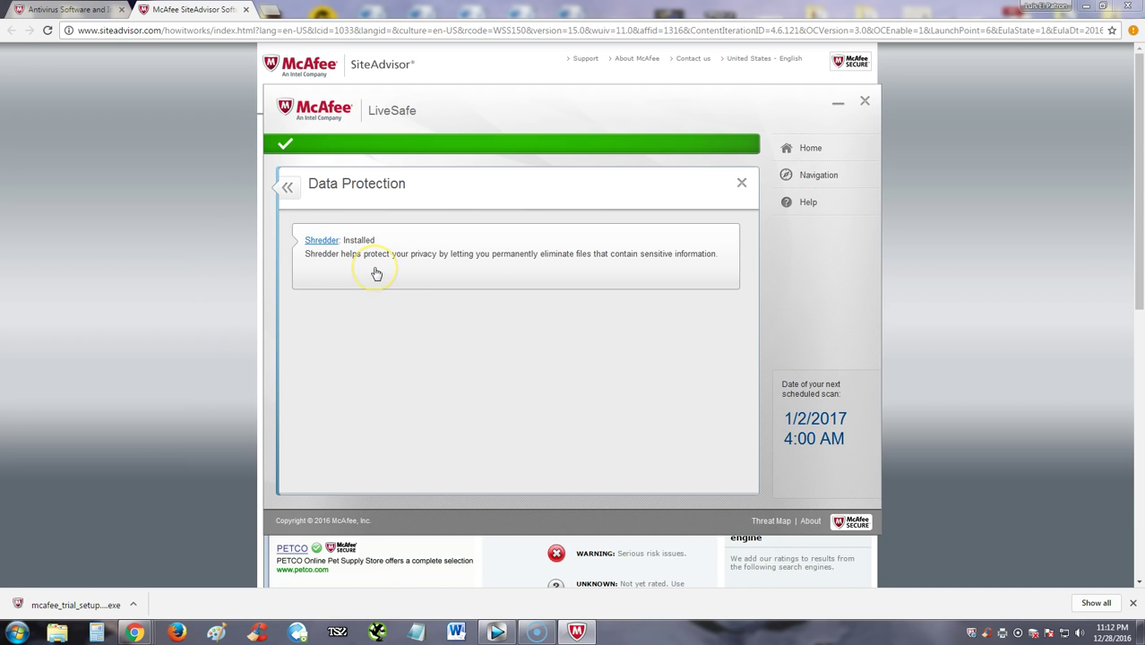
pyautogui.click(313, 240)
# Try the Shredder's folder choices and open then cancel Browse For Folder without selecting anything.
pyautogui.click(470, 337)
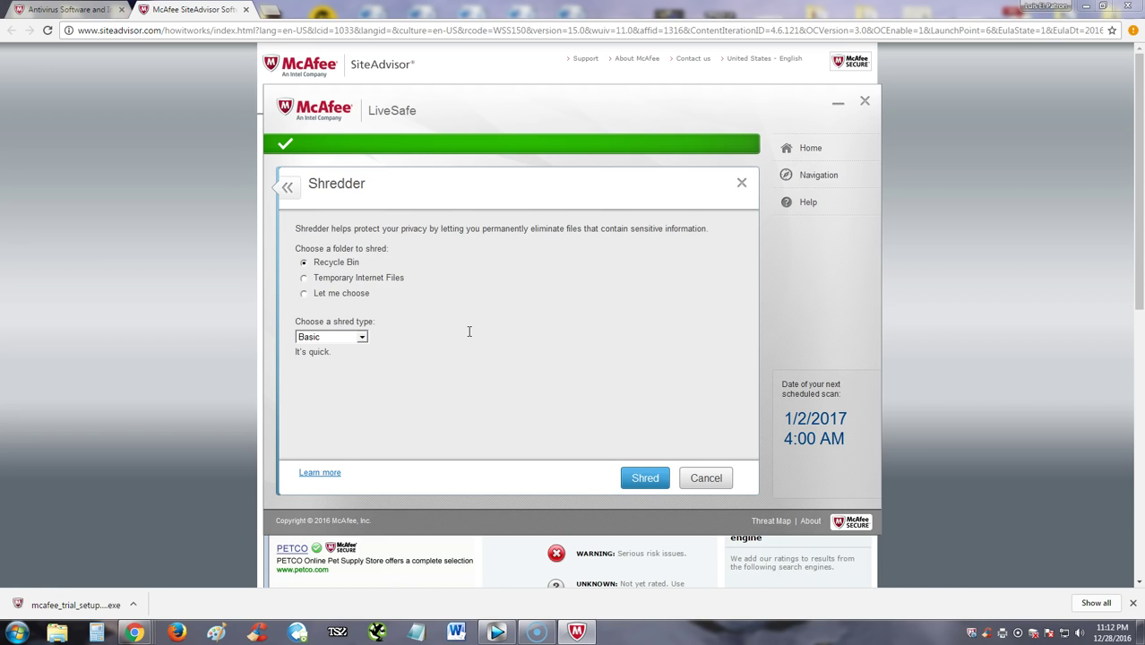
pyautogui.click(358, 279)
pyautogui.click(343, 296)
pyautogui.click(336, 263)
pyautogui.click(656, 477)
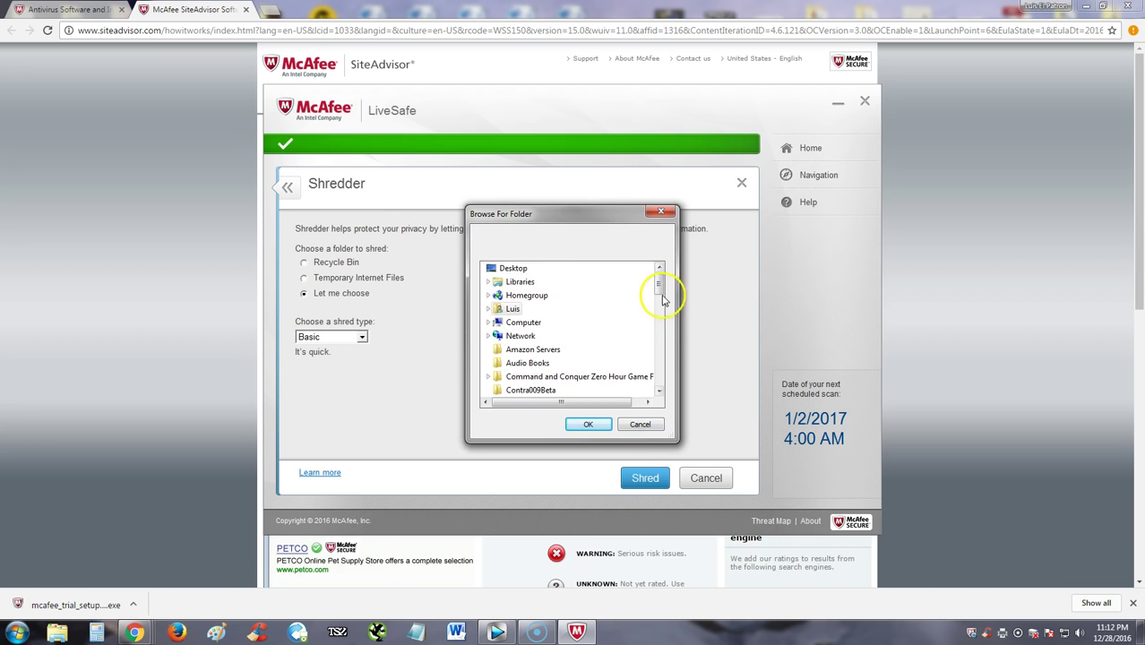
pyautogui.moveTo(662, 299); pyautogui.dragTo(659, 346)
pyautogui.click(661, 214)
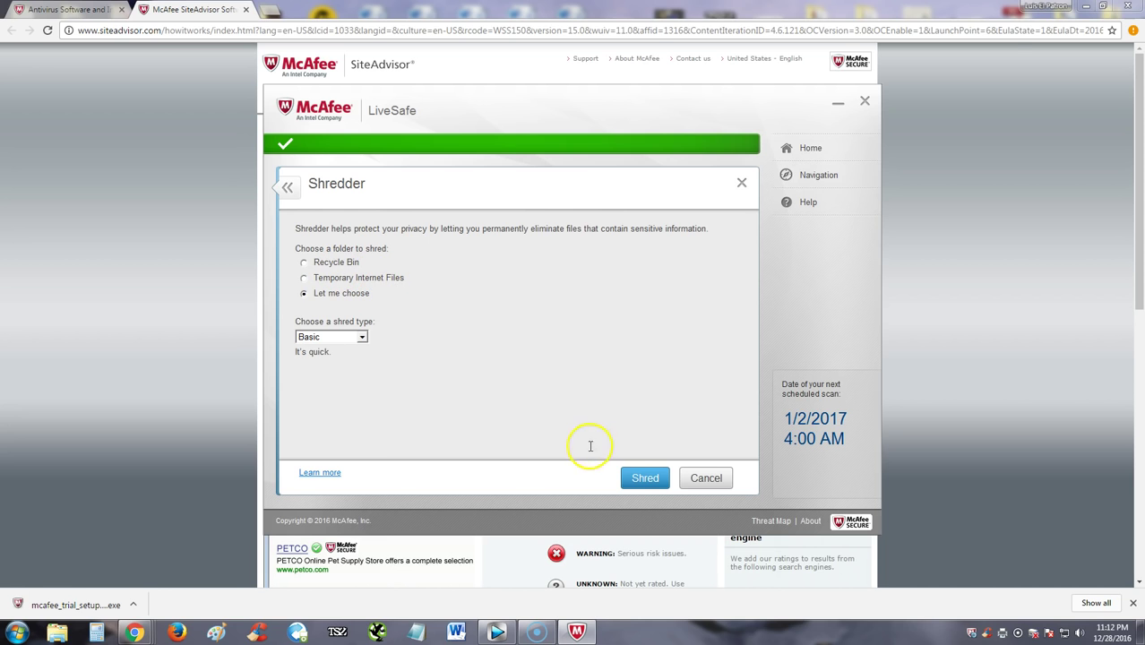
pyautogui.click(644, 481)
# Look through the shred-type list, keep Basic, and return to the home overview.
pyautogui.click(362, 339)
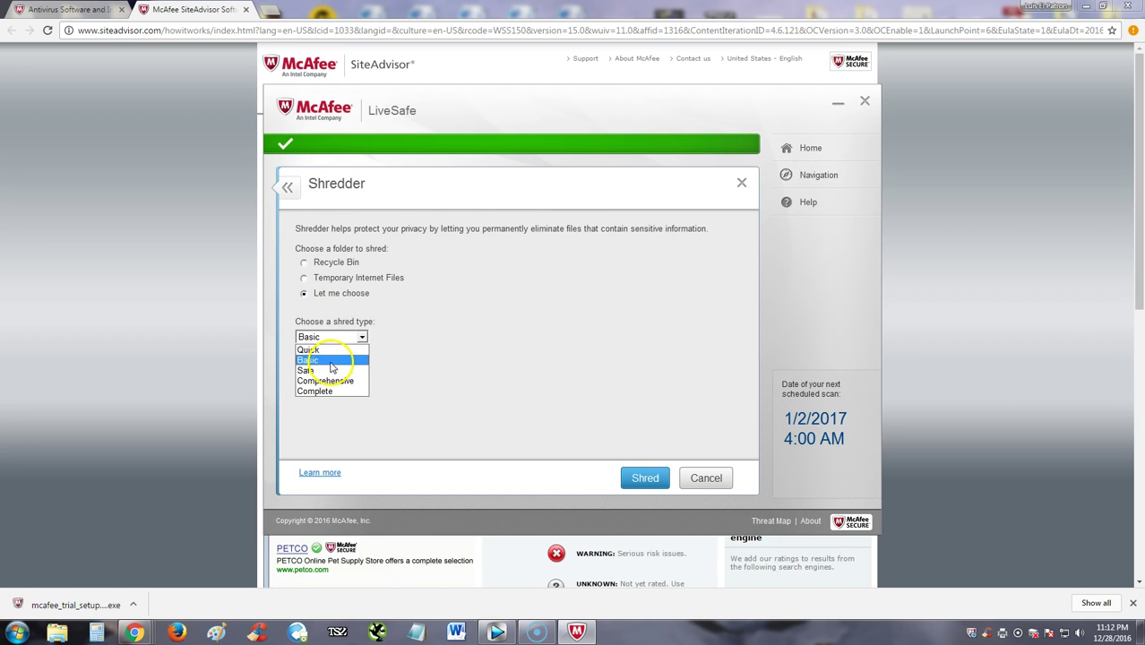
pyautogui.click(361, 381)
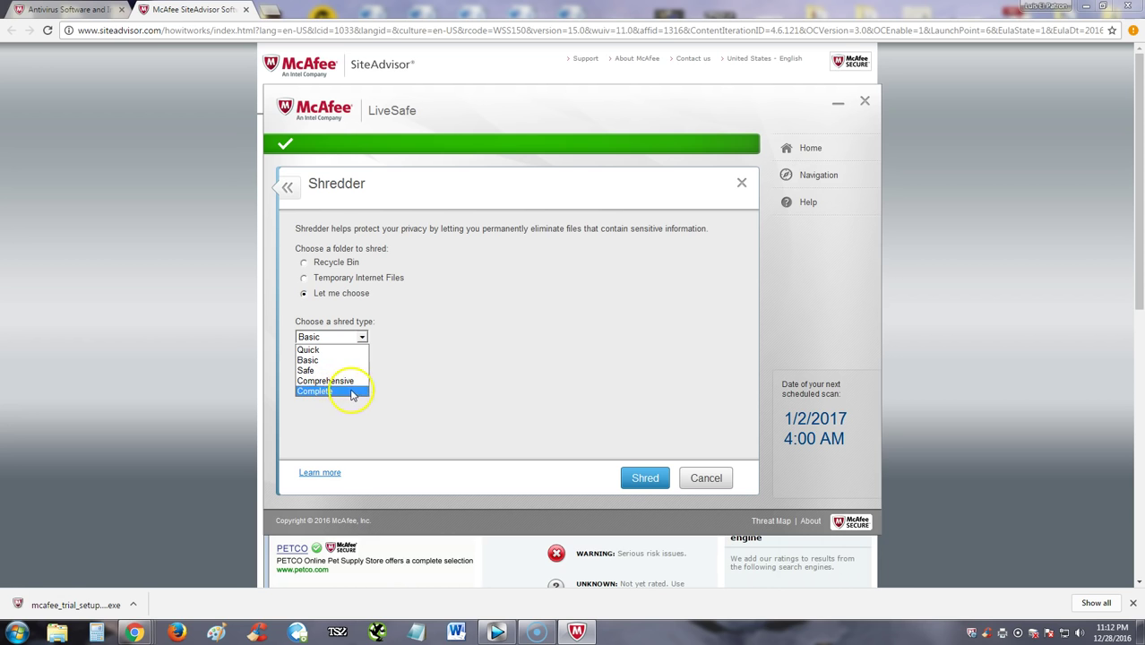
pyautogui.click(524, 320)
pyautogui.click(291, 188)
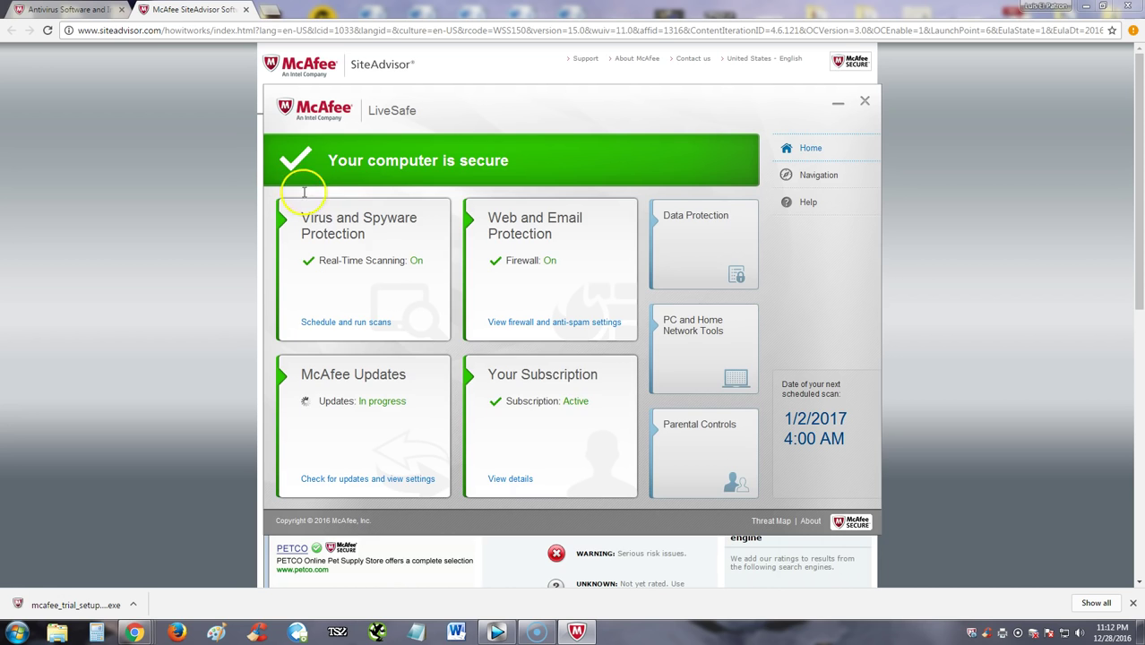
# Select the Parental Controls tile on the LiveSafe home screen.
pyautogui.click(701, 364)
pyautogui.click(761, 352)
pyautogui.click(708, 444)
pyautogui.click(696, 449)
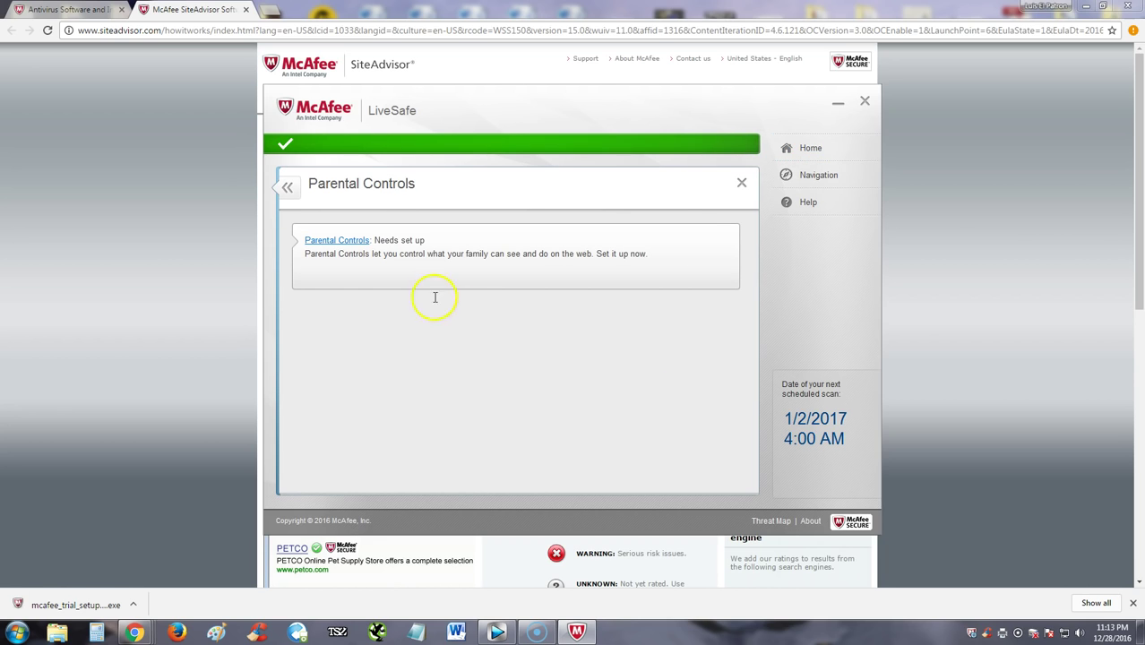
# Set the Parental Controls administrator password, confirm it, add the hint 'you wish', and submit.
pyautogui.click(346, 241)
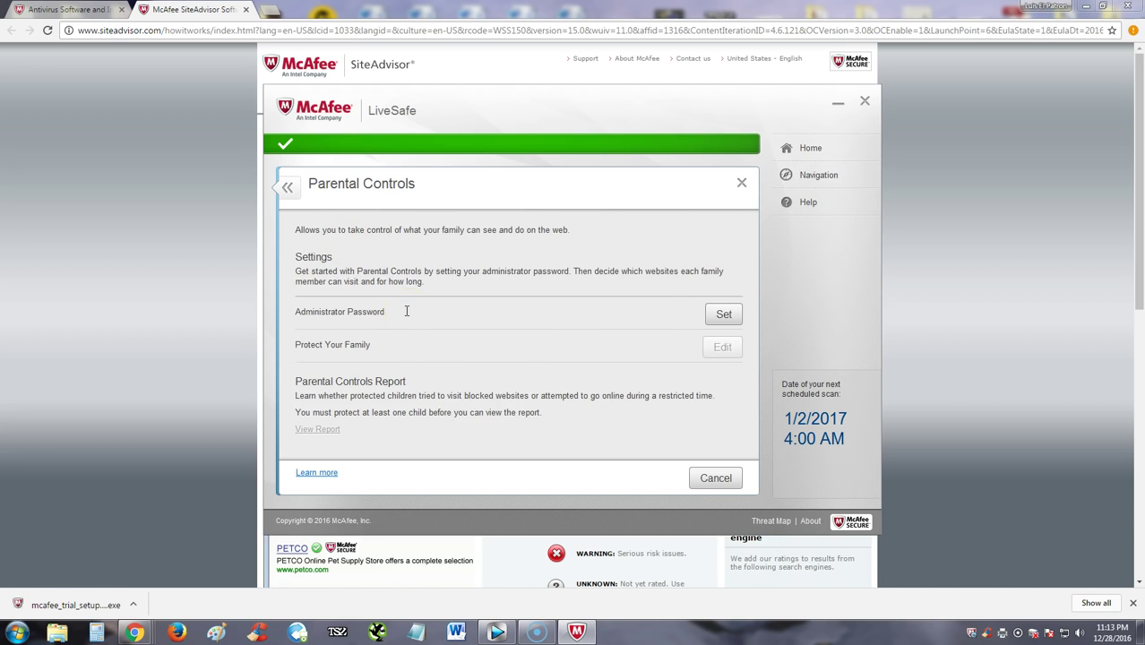
pyautogui.click(718, 315)
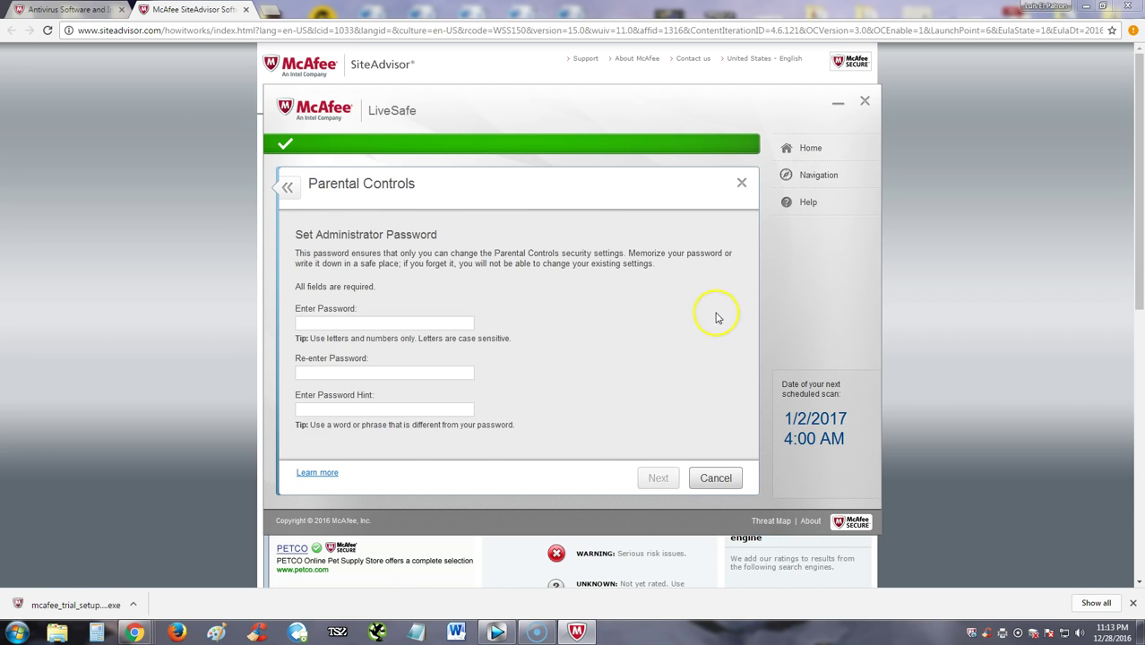
pyautogui.click(431, 323)
pyautogui.write('••••••••')
pyautogui.click(372, 374)
pyautogui.write('••••••••')
pyautogui.click(447, 408)
pyautogui.write('you wis')
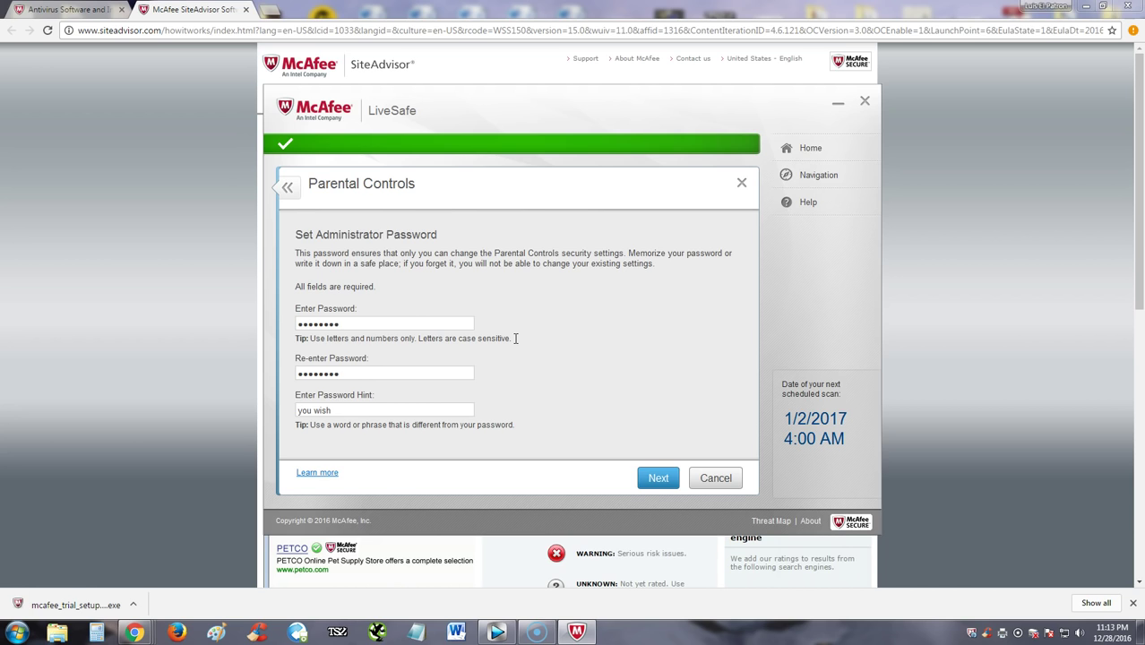
pyautogui.write('h')
pyautogui.click(659, 477)
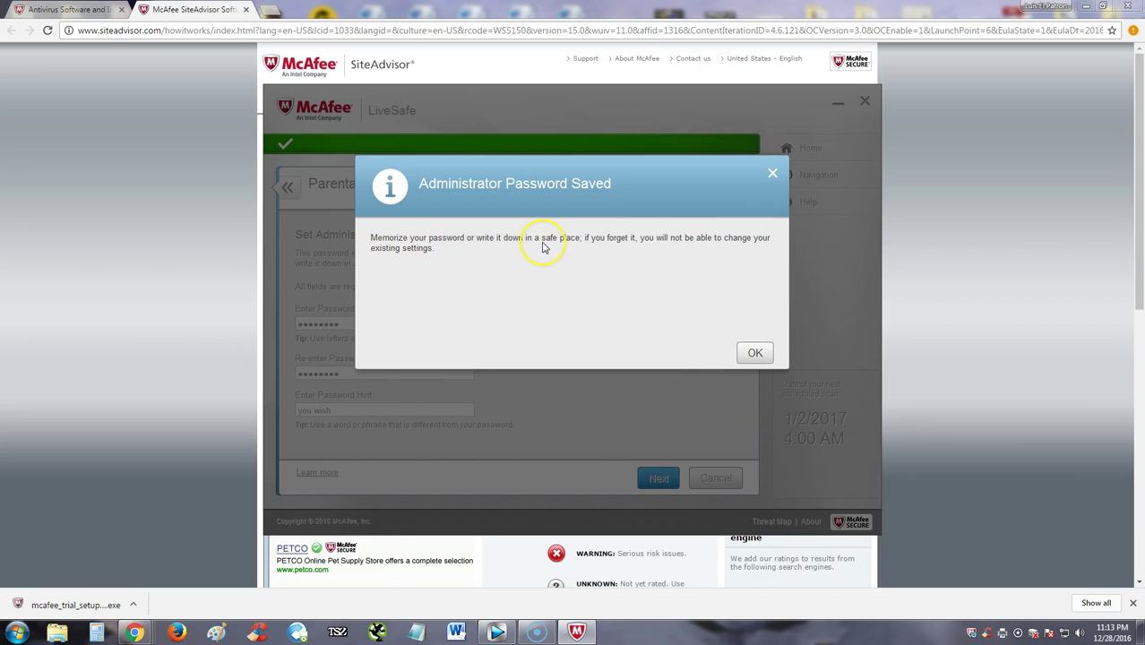
pyautogui.click(755, 352)
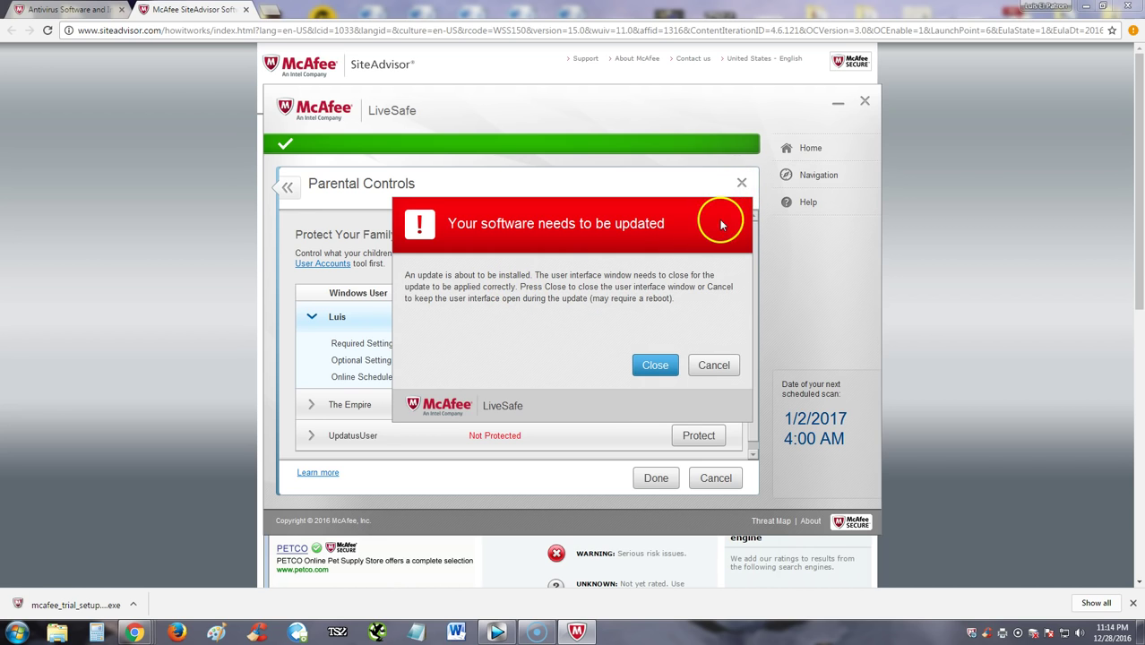
# Cancel the update prompt to keep LiveSafe open, then start protecting the second Windows user.
pyautogui.click(714, 362)
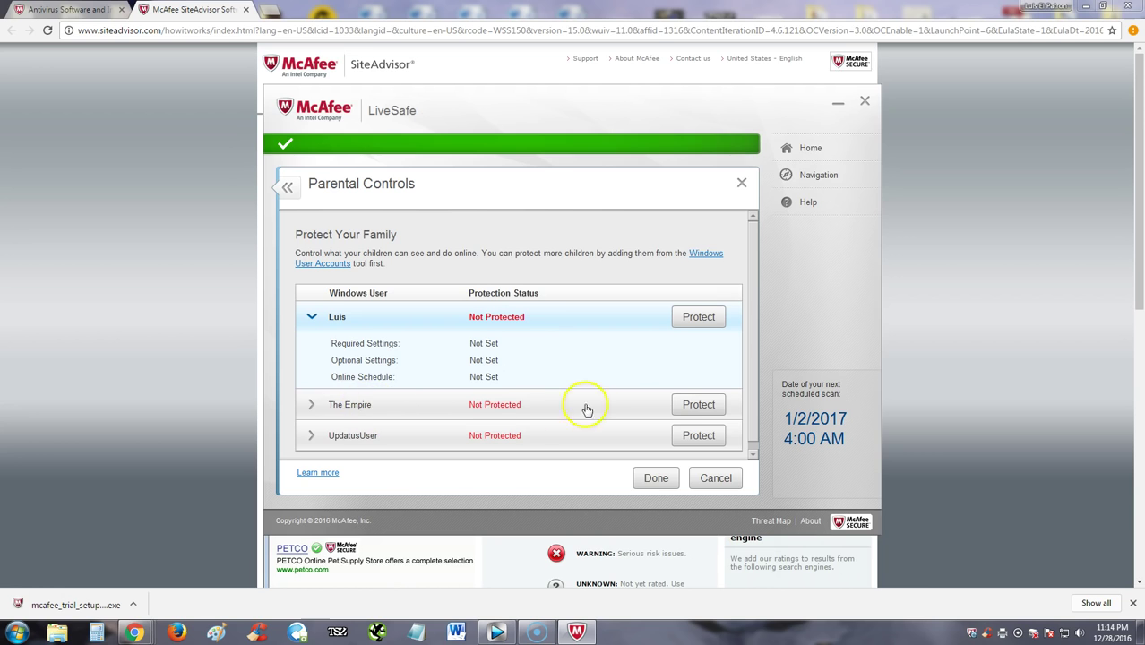
pyautogui.click(699, 407)
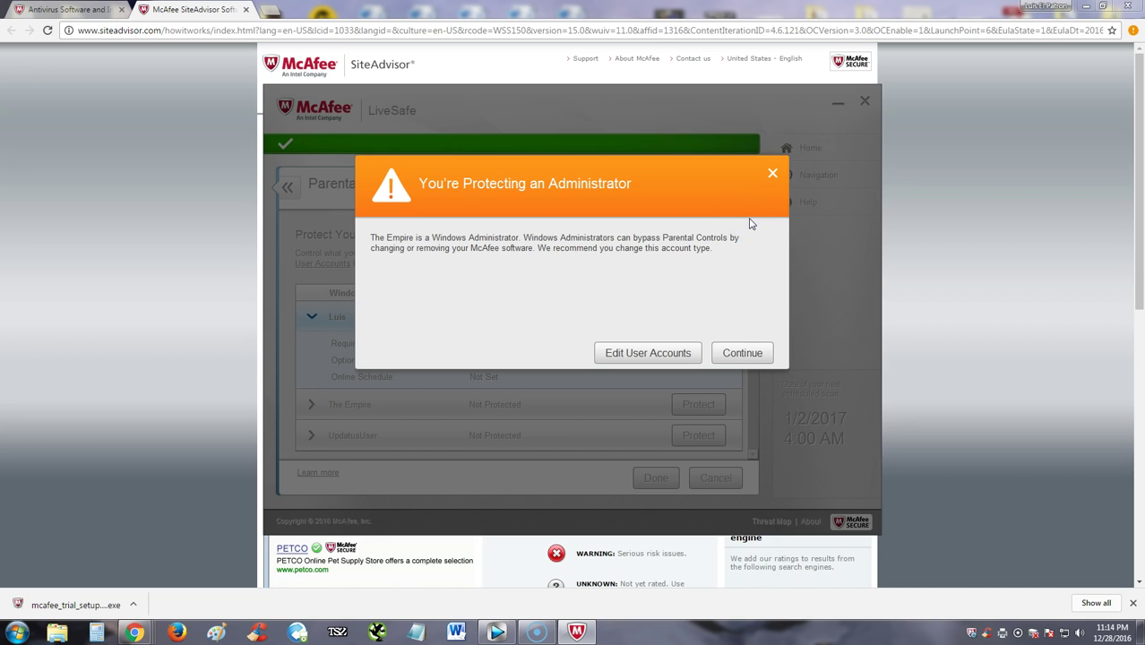
# Open and close Windows User Accounts, then go back to LiveSafe home without protecting anyone.
pyautogui.click(664, 356)
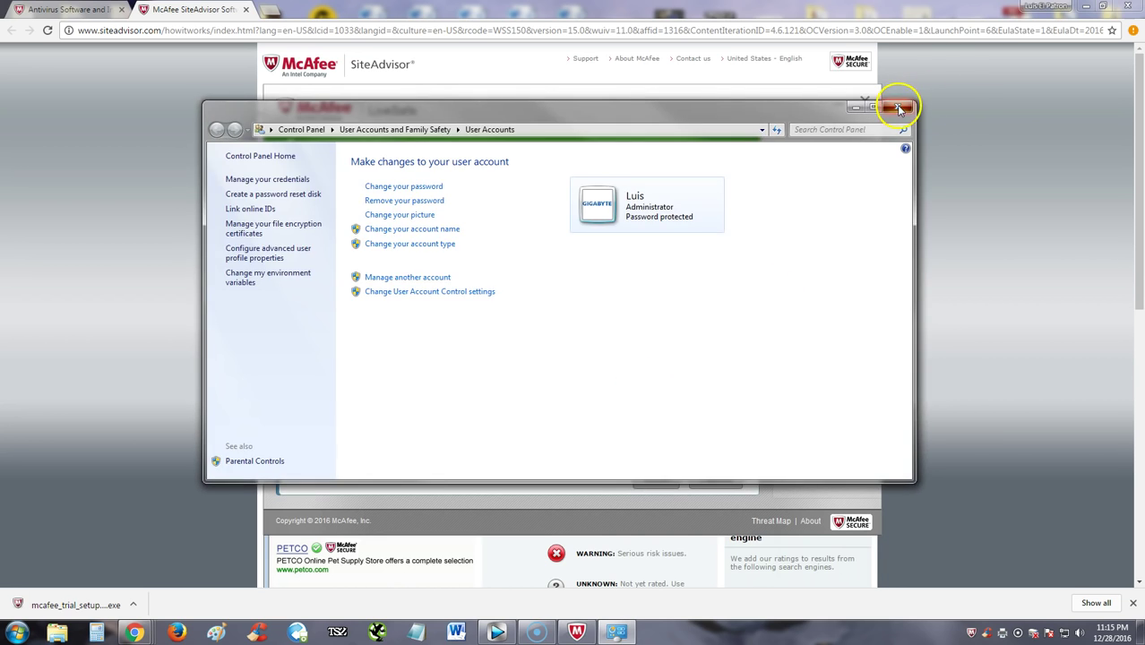
pyautogui.click(898, 109)
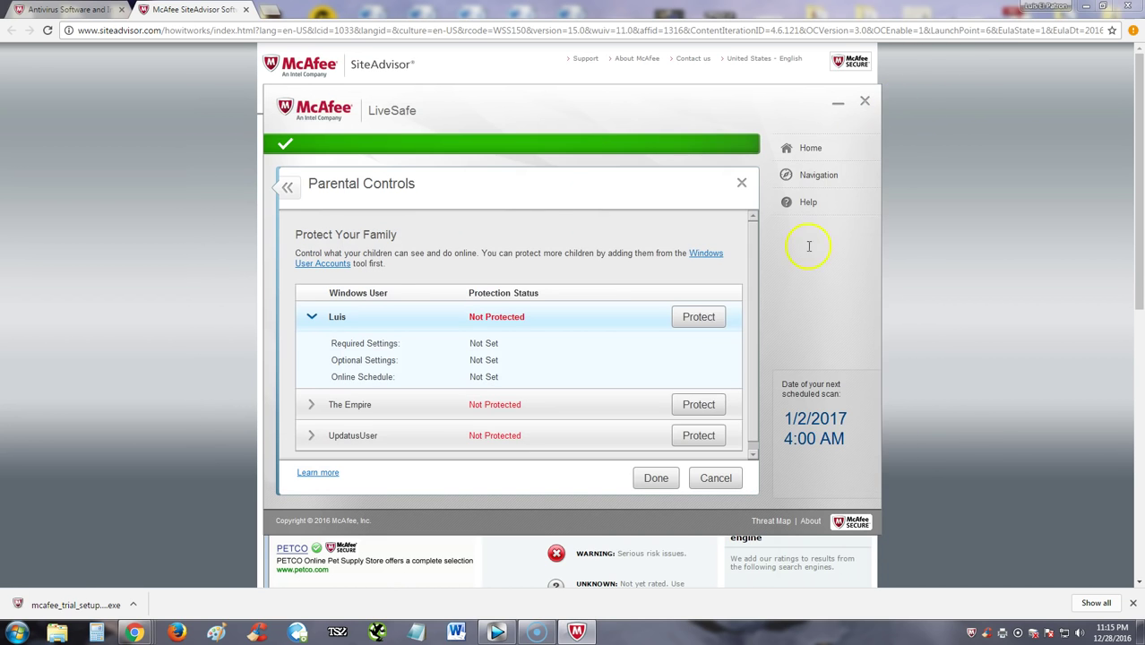
pyautogui.click(532, 357)
pyautogui.click(499, 351)
pyautogui.click(288, 187)
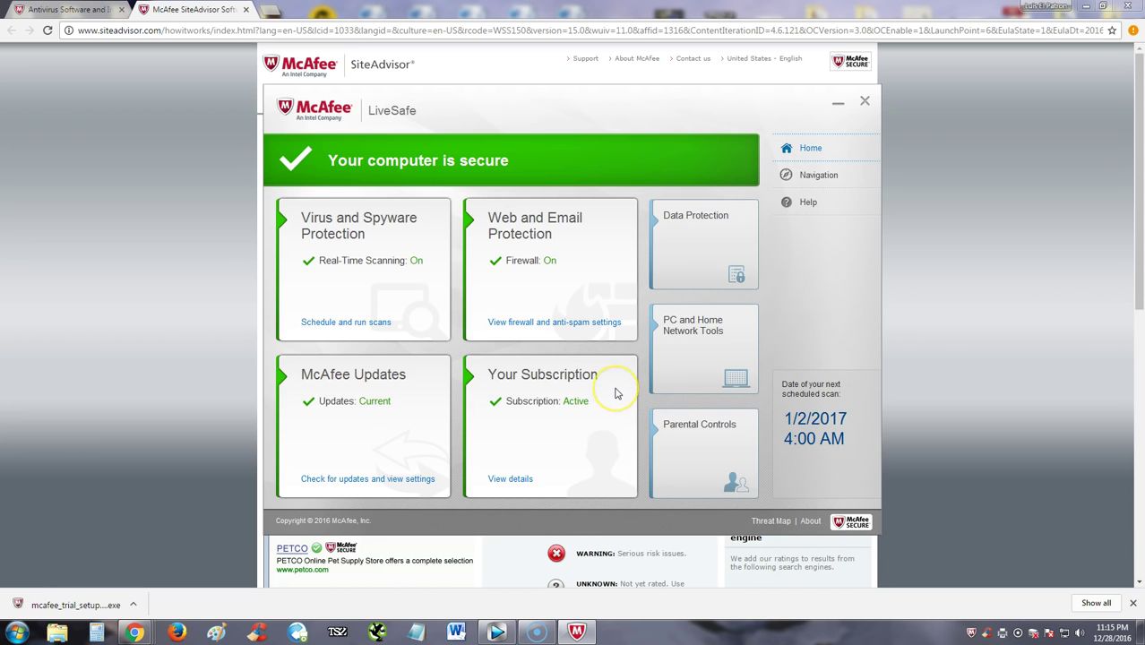
# From Navigation Center, open Vulnerability Scanner and start scanning for missing Windows and program updates.
pyautogui.click(815, 179)
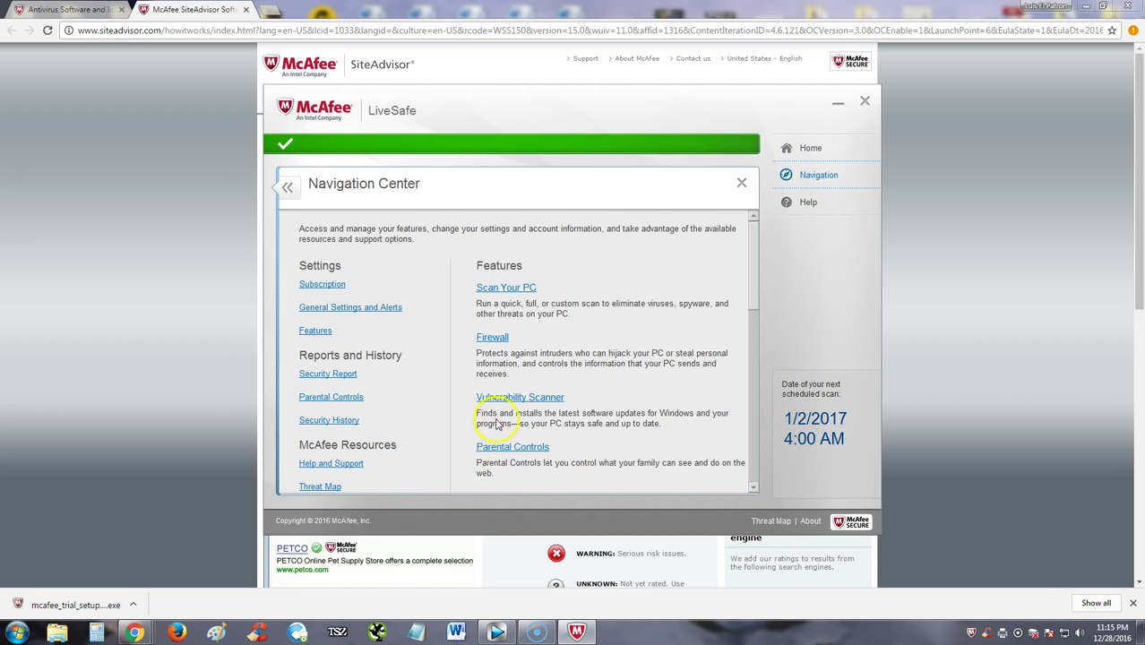
pyautogui.scroll(-1, 657, 402)
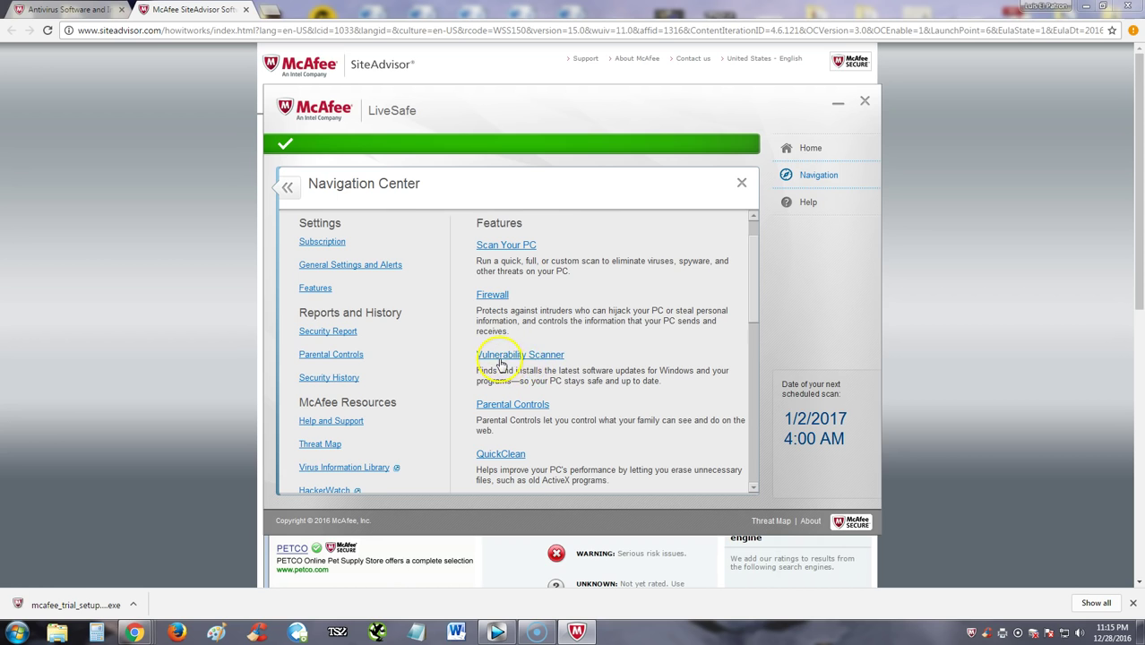
pyautogui.click(538, 358)
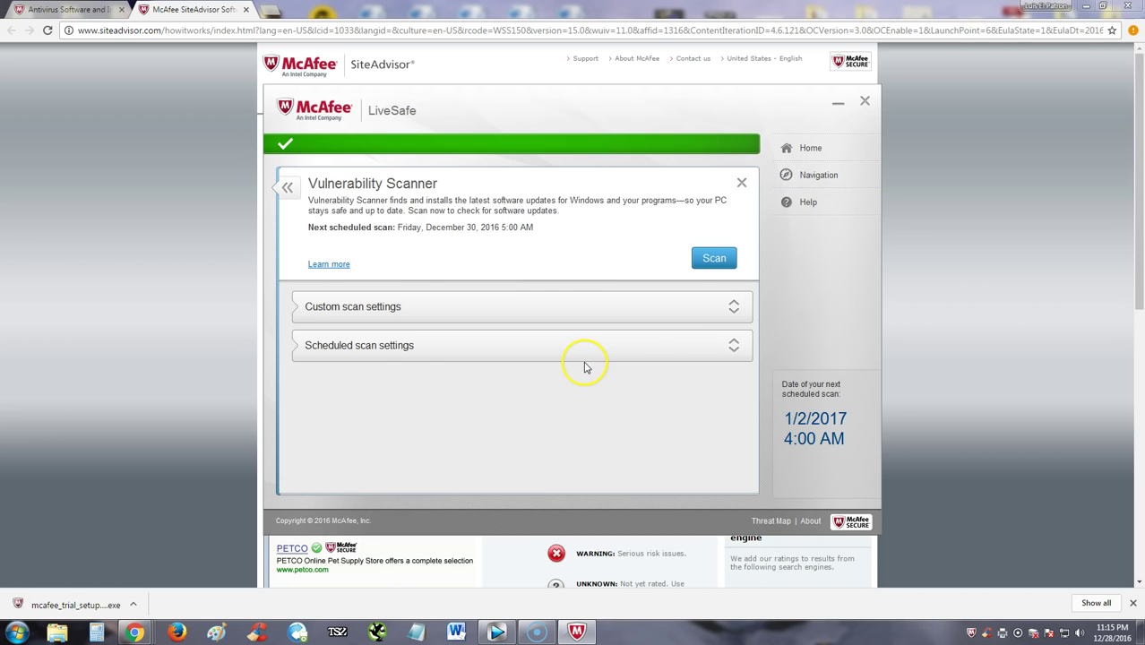
pyautogui.click(720, 260)
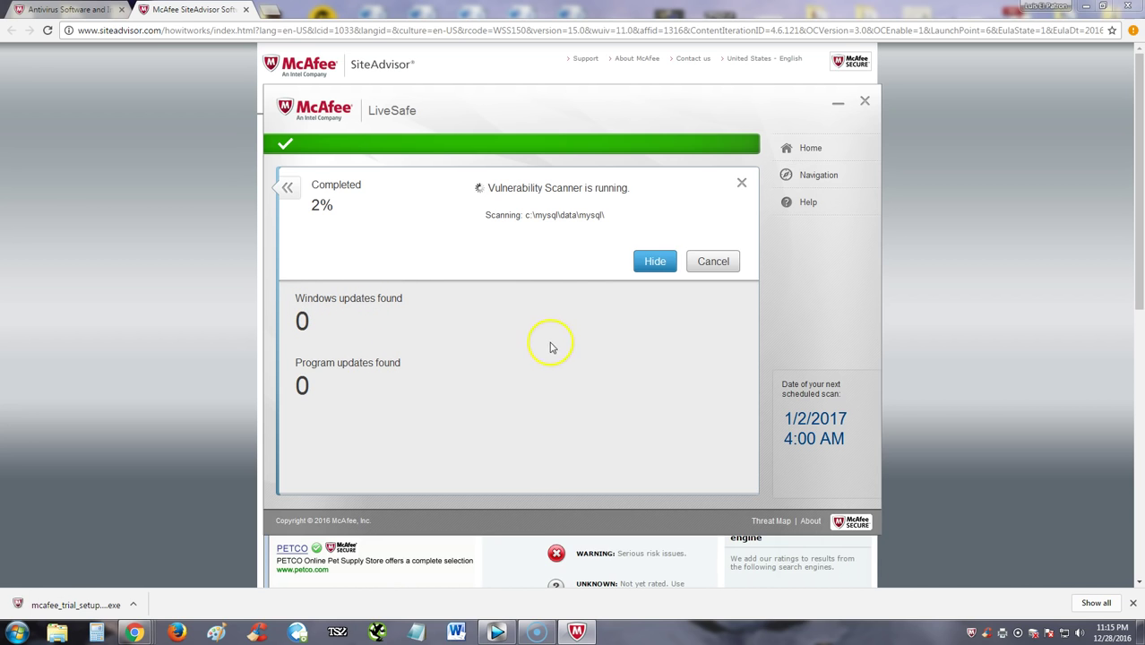
pyautogui.click(288, 187)
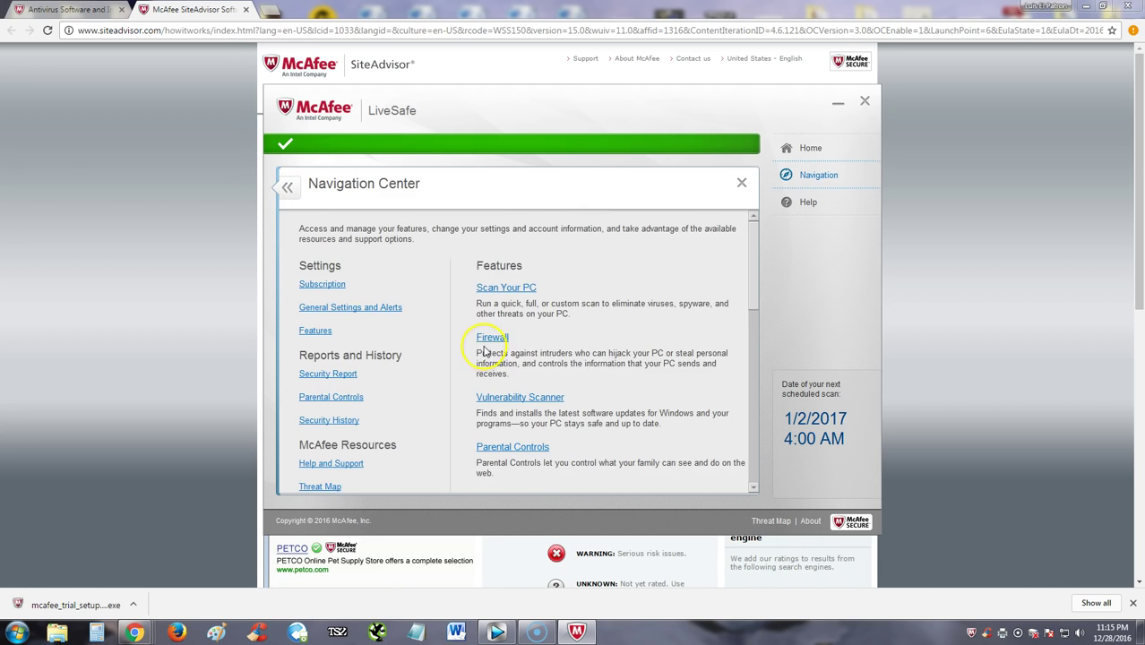
pyautogui.scroll(-1, 582, 378)
pyautogui.scroll(-1, 591, 383)
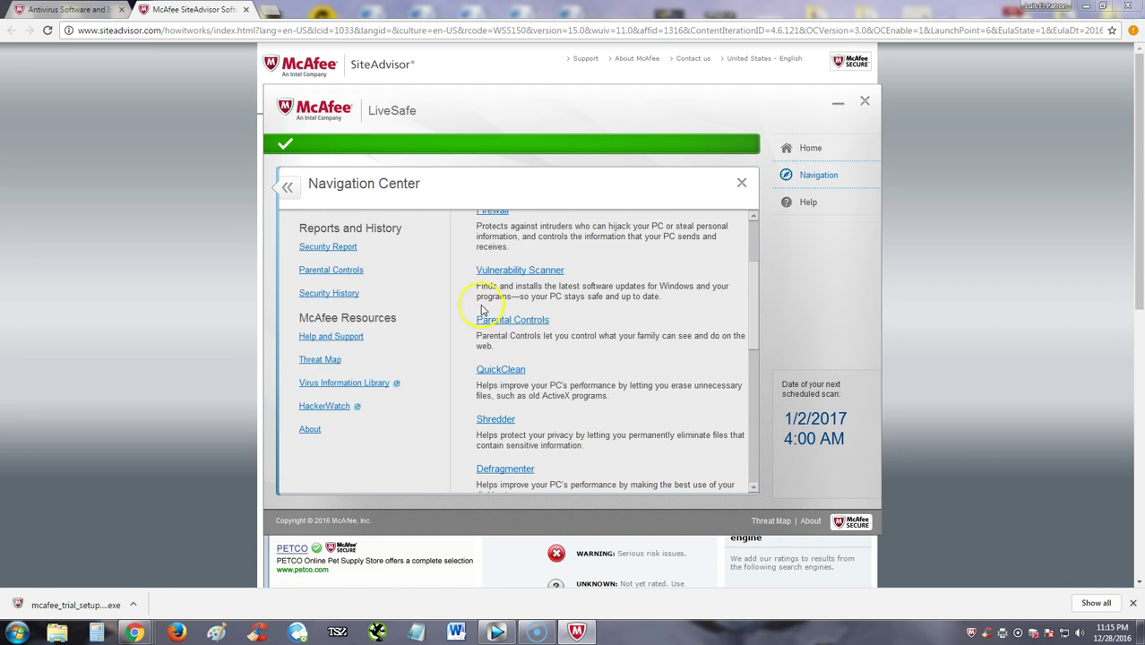
pyautogui.scroll(-2, 537, 331)
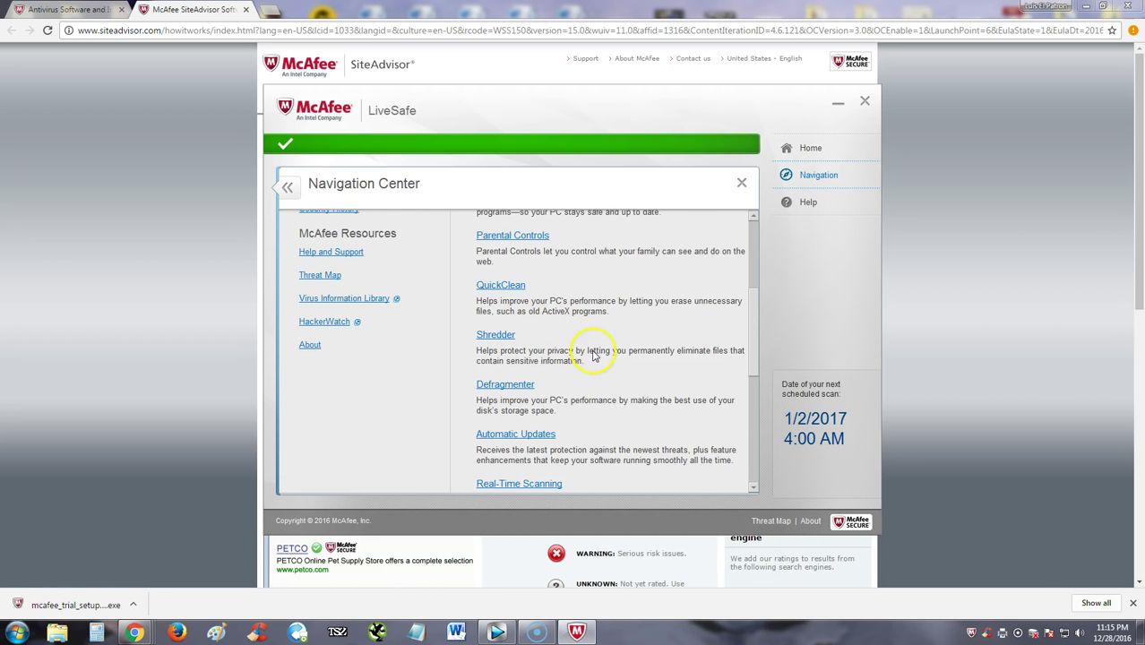
pyautogui.click(502, 285)
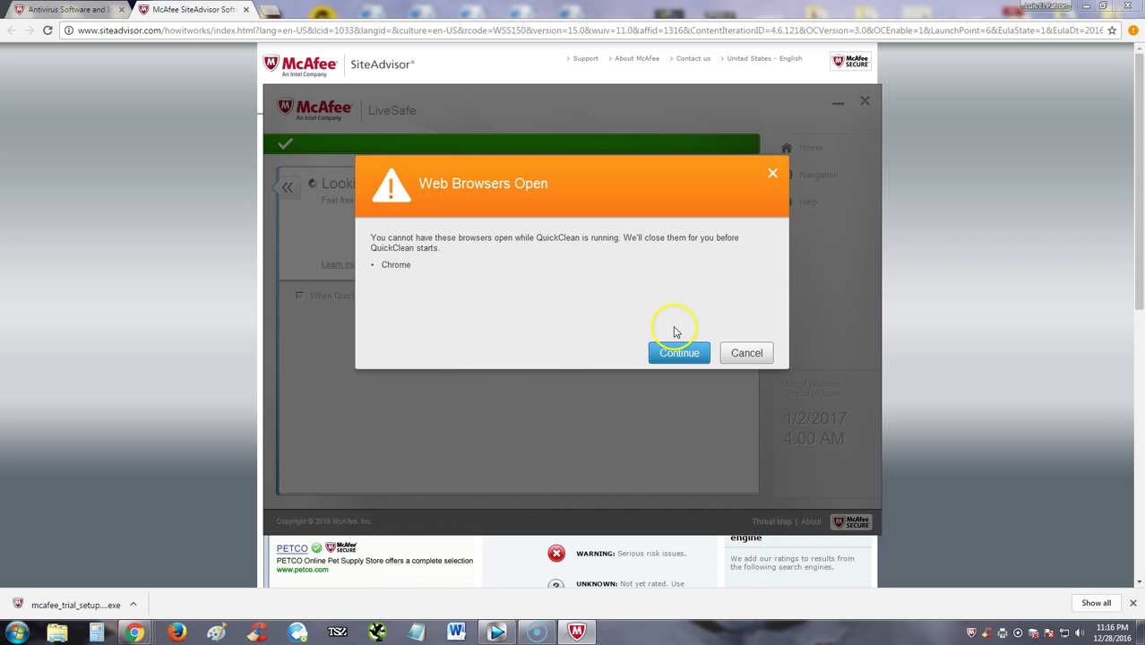
pyautogui.click(774, 172)
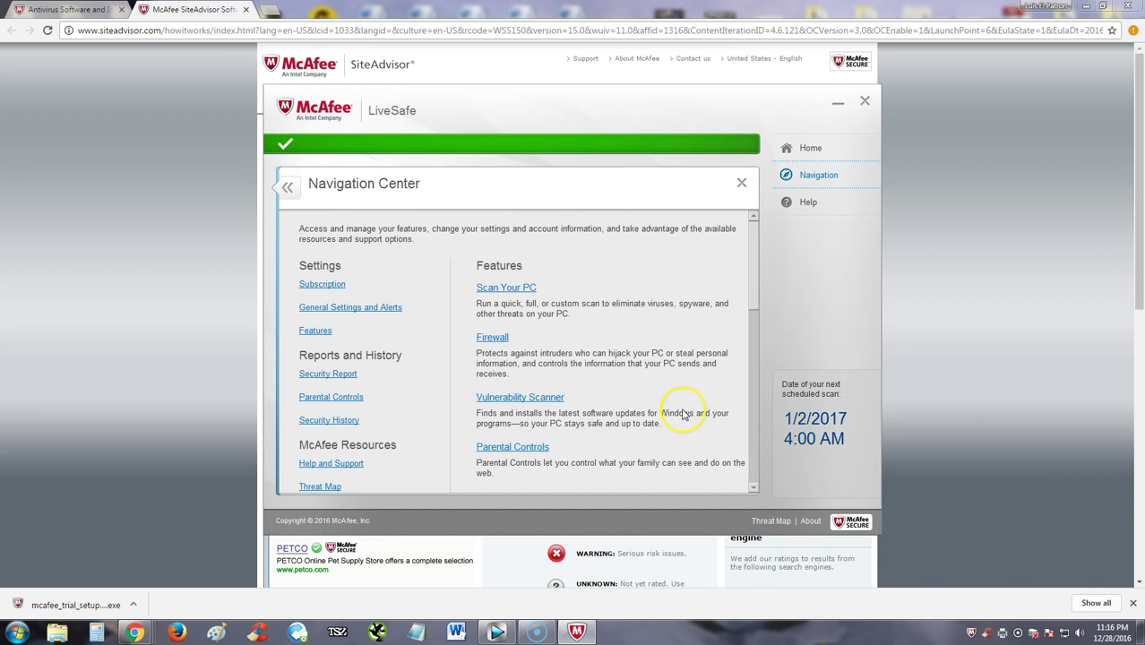
pyautogui.scroll(-6, 683, 414)
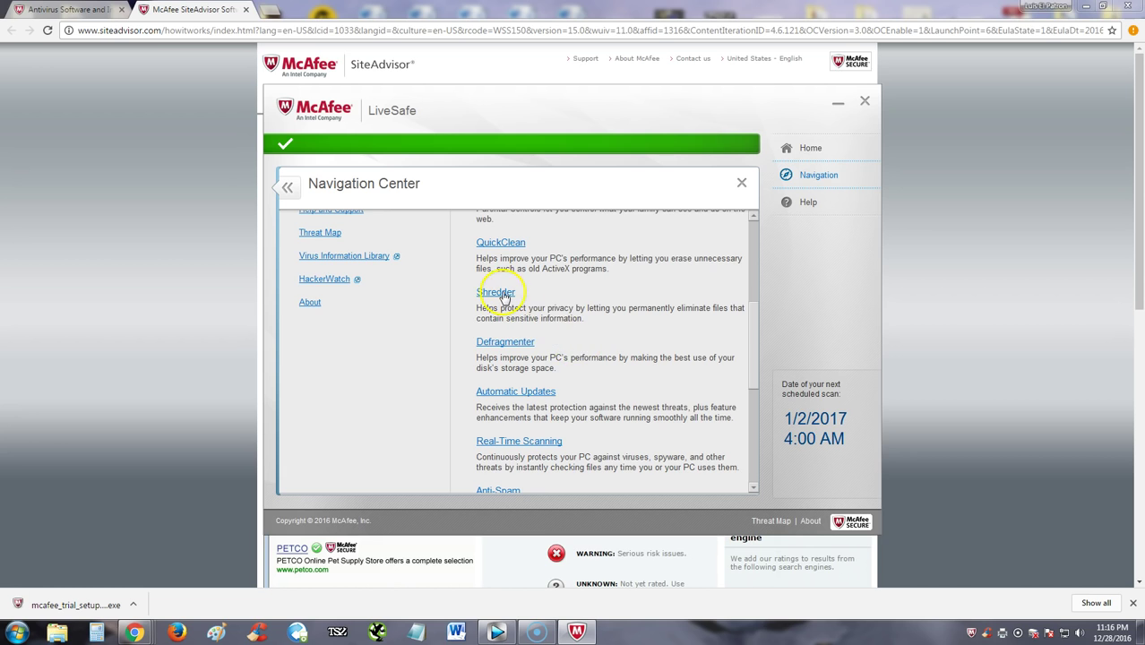
pyautogui.scroll(-2, 504, 298)
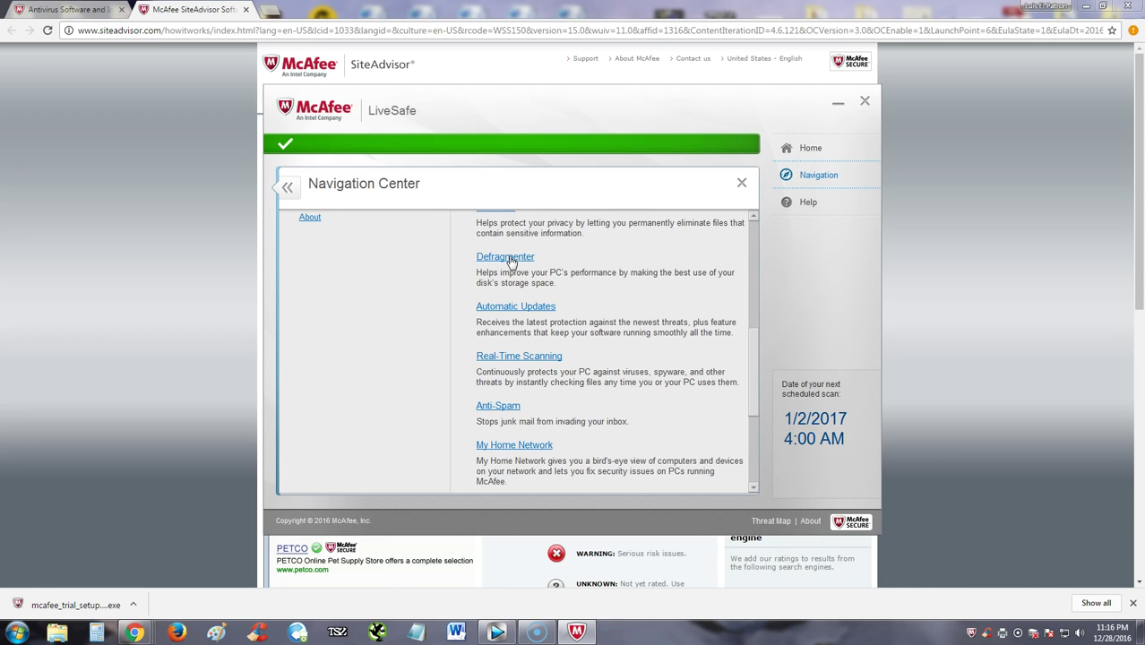
pyautogui.click(509, 262)
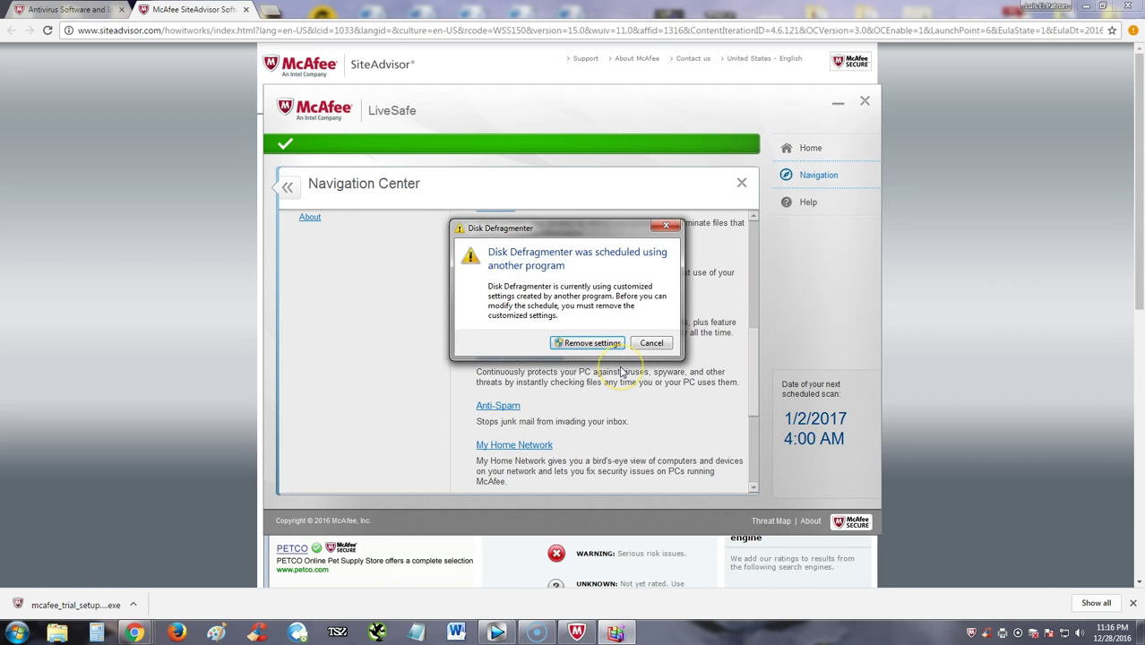
pyautogui.click(587, 307)
pyautogui.click(665, 226)
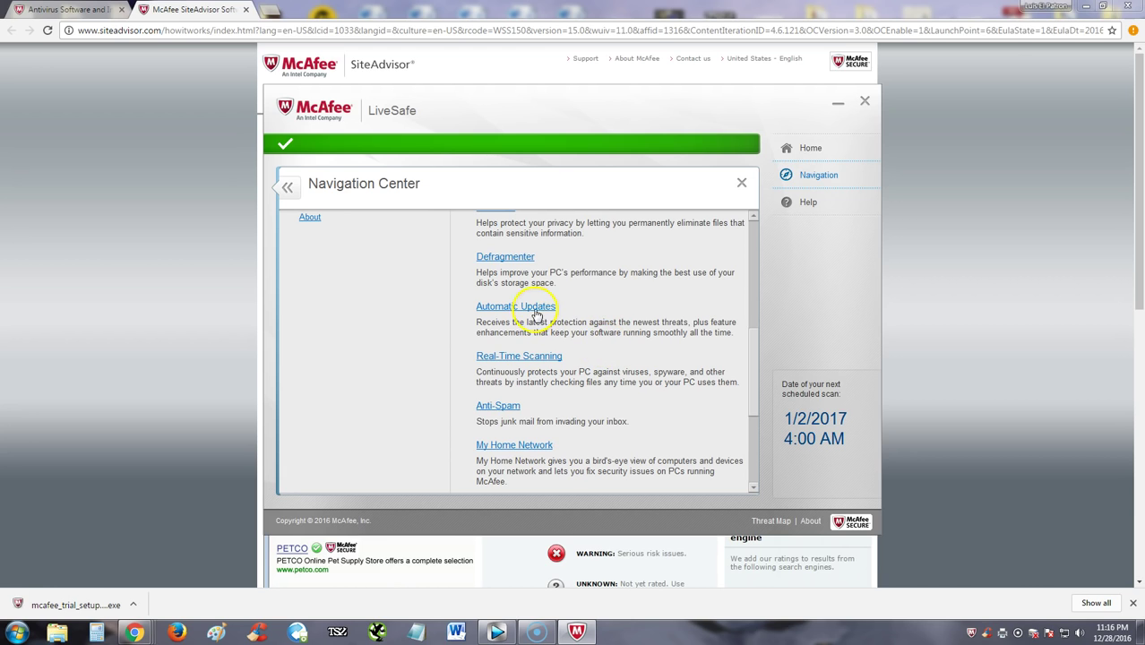
# Review the Automatic Updates and Real-Time Scanning settings, then scroll Navigation Center to the list's end.
pyautogui.click(534, 310)
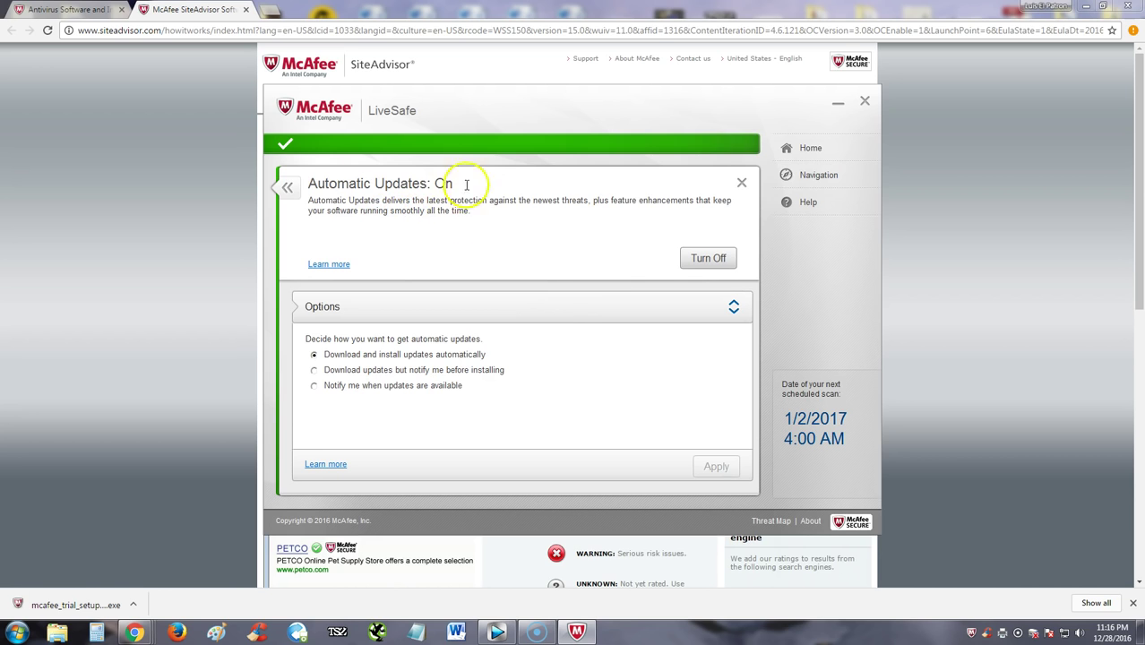
pyautogui.click(287, 187)
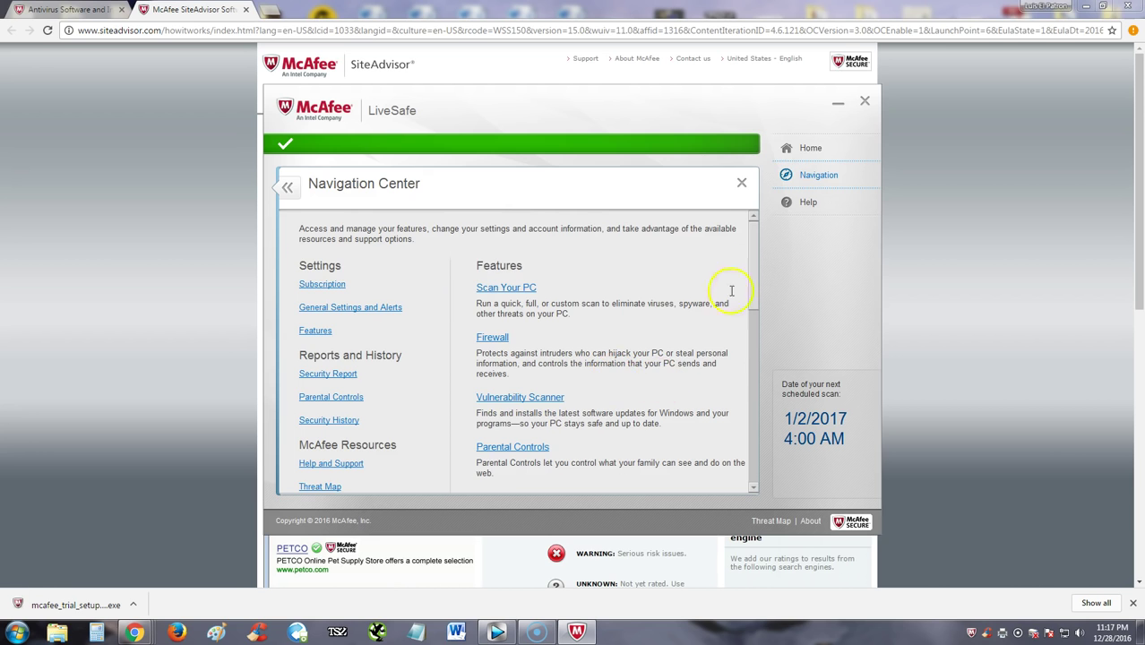
pyautogui.moveTo(755, 259); pyautogui.dragTo(752, 401)
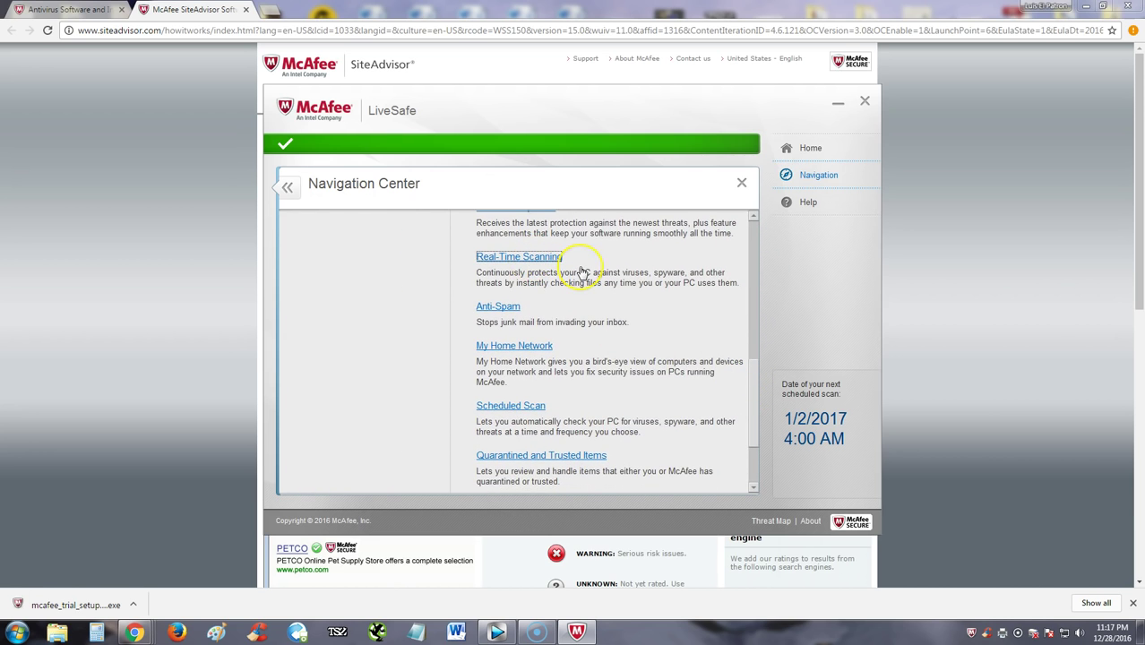
pyautogui.click(581, 271)
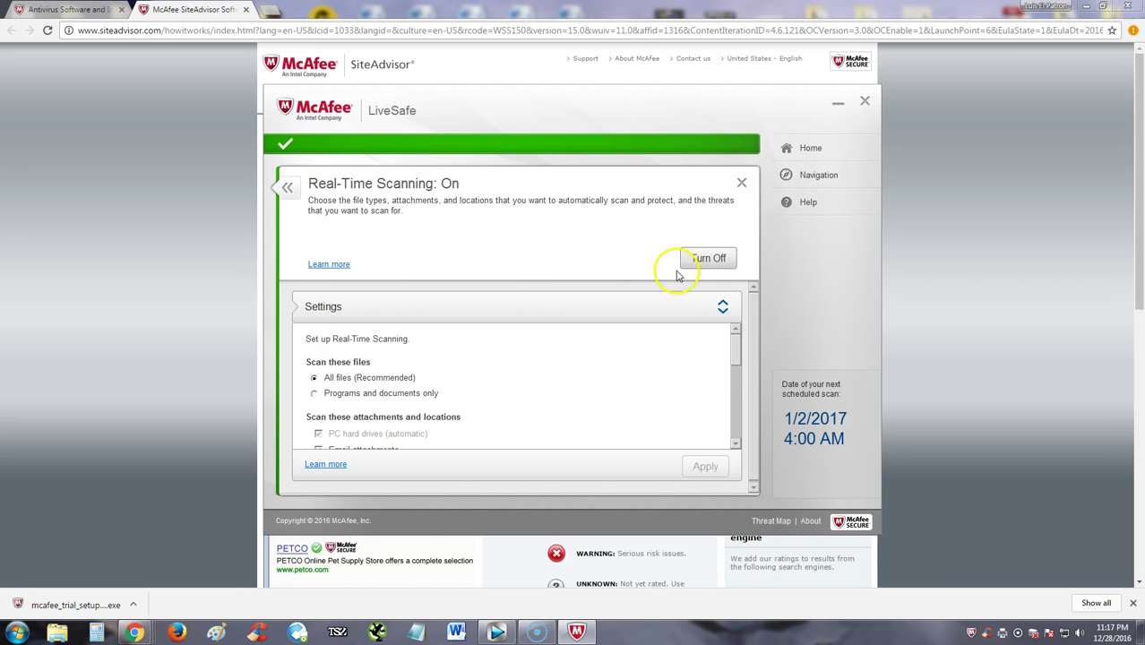
pyautogui.click(286, 186)
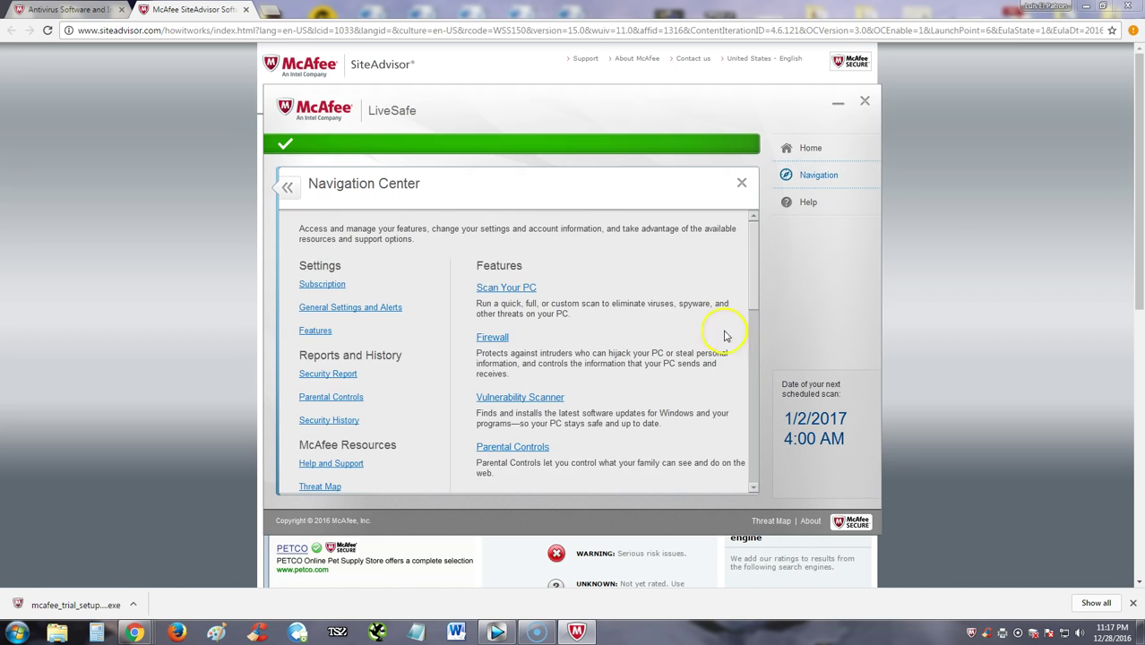
pyautogui.scroll(-8, 577, 358)
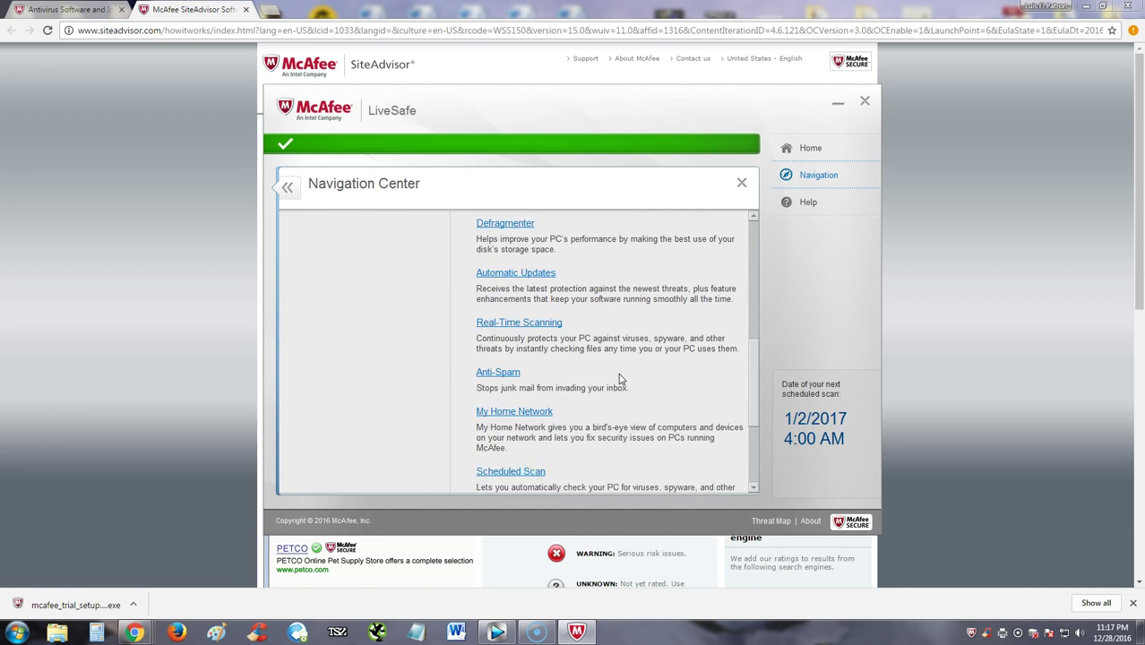
pyautogui.scroll(-2, 614, 390)
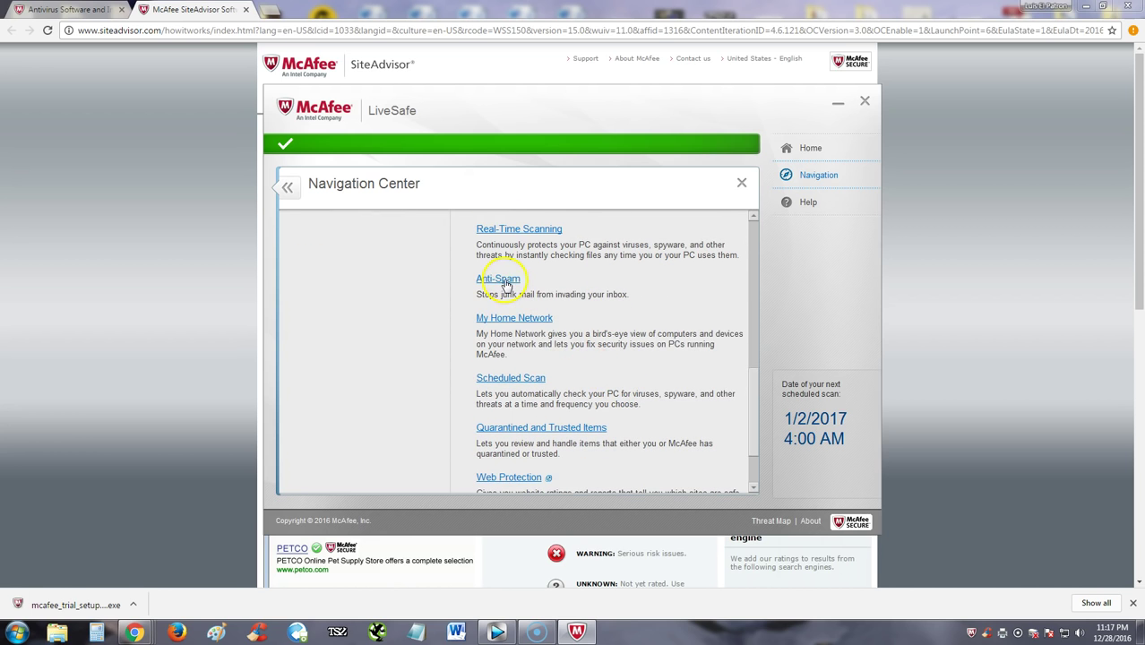
pyautogui.scroll(-1, 577, 318)
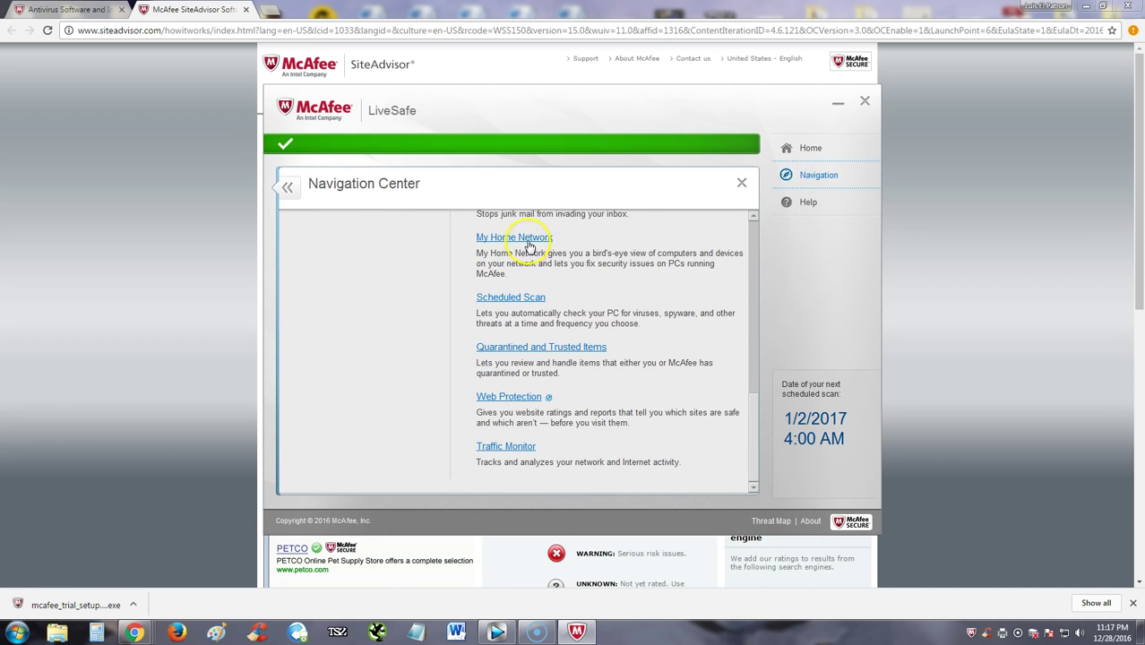
# Open Scheduled Scan and review the presets, keeping Every second Monday at 4:00 AM.
pyautogui.click(516, 305)
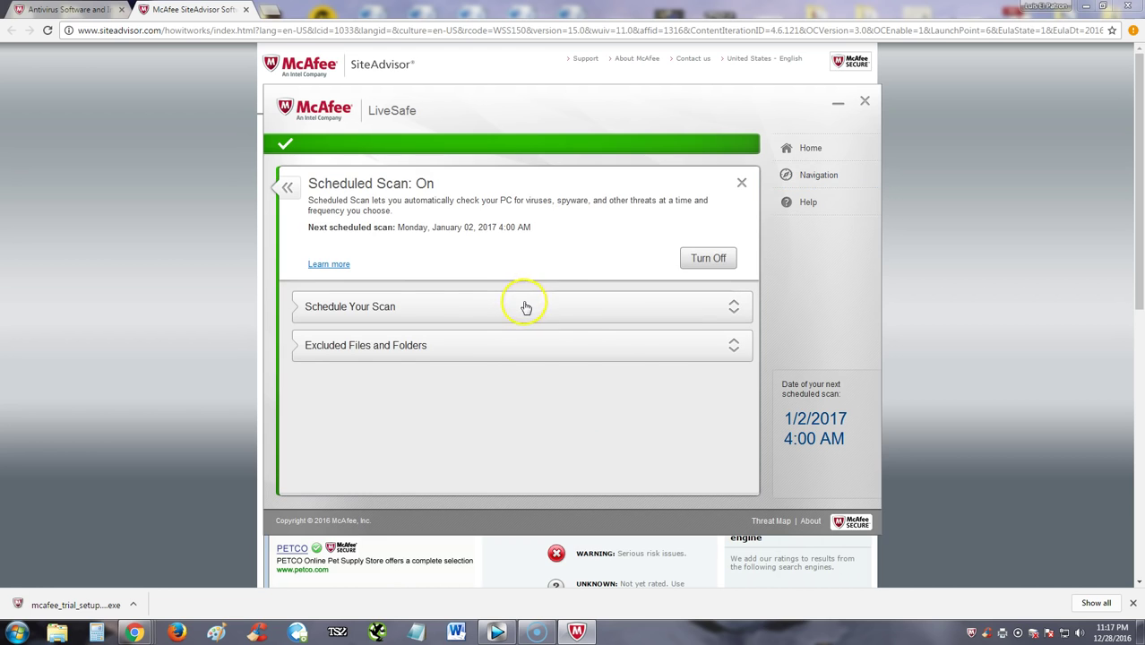
pyautogui.click(420, 306)
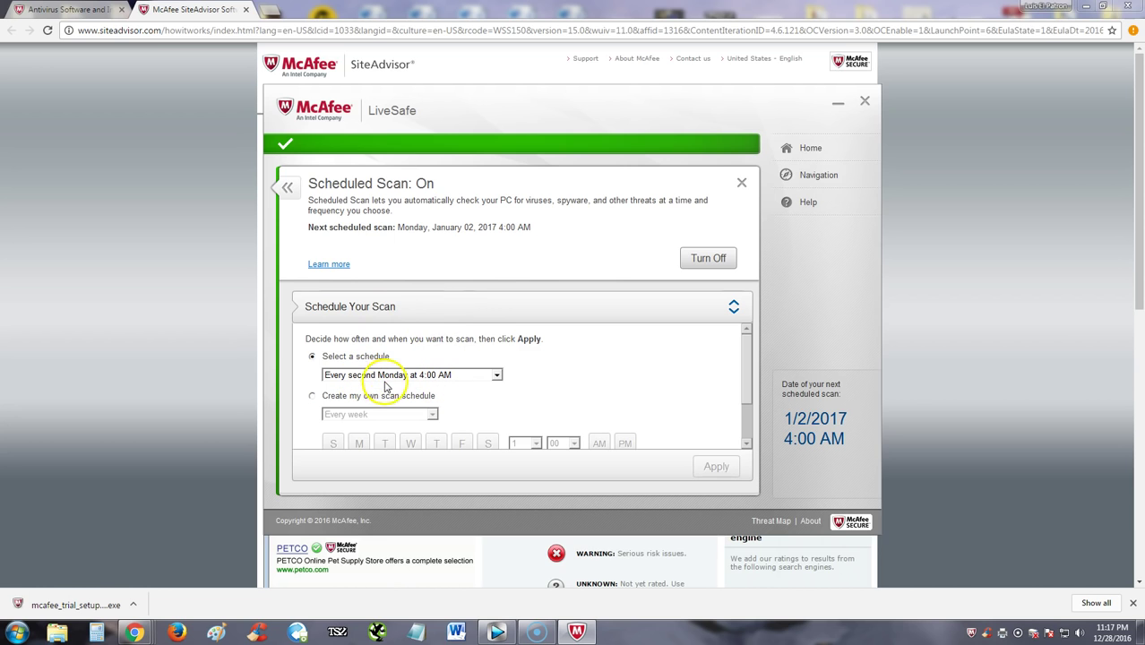
pyautogui.click(417, 378)
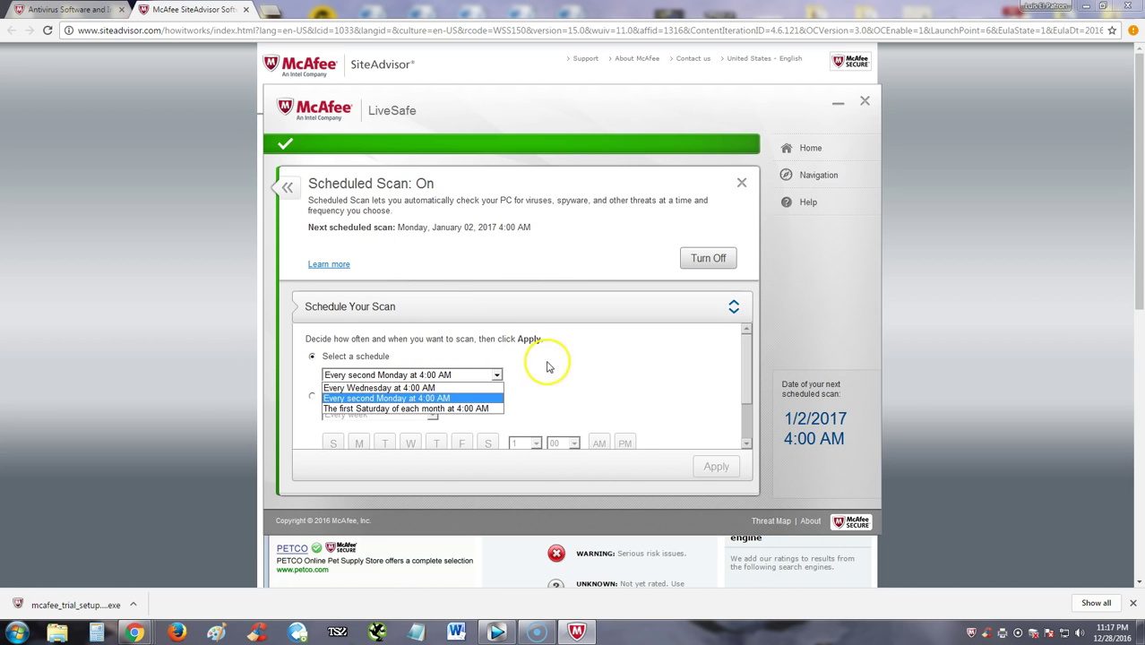
pyautogui.click(405, 397)
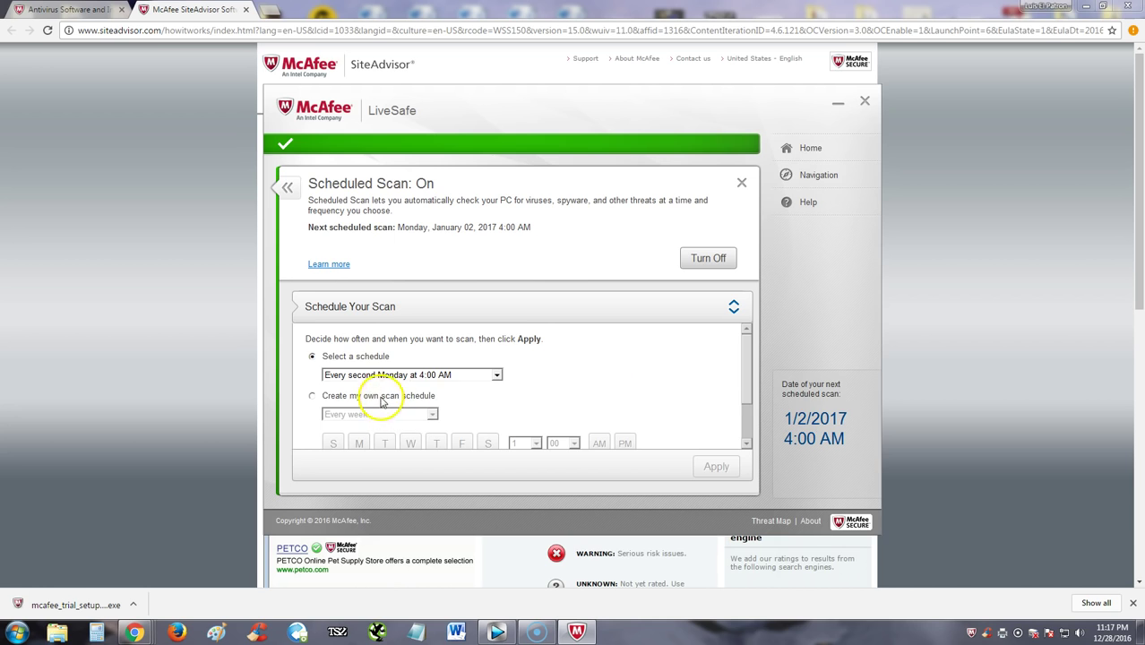
# Switch to a custom weekly scan on Wednesdays, then return to the Navigation Center list.
pyautogui.click(380, 395)
pyautogui.click(431, 396)
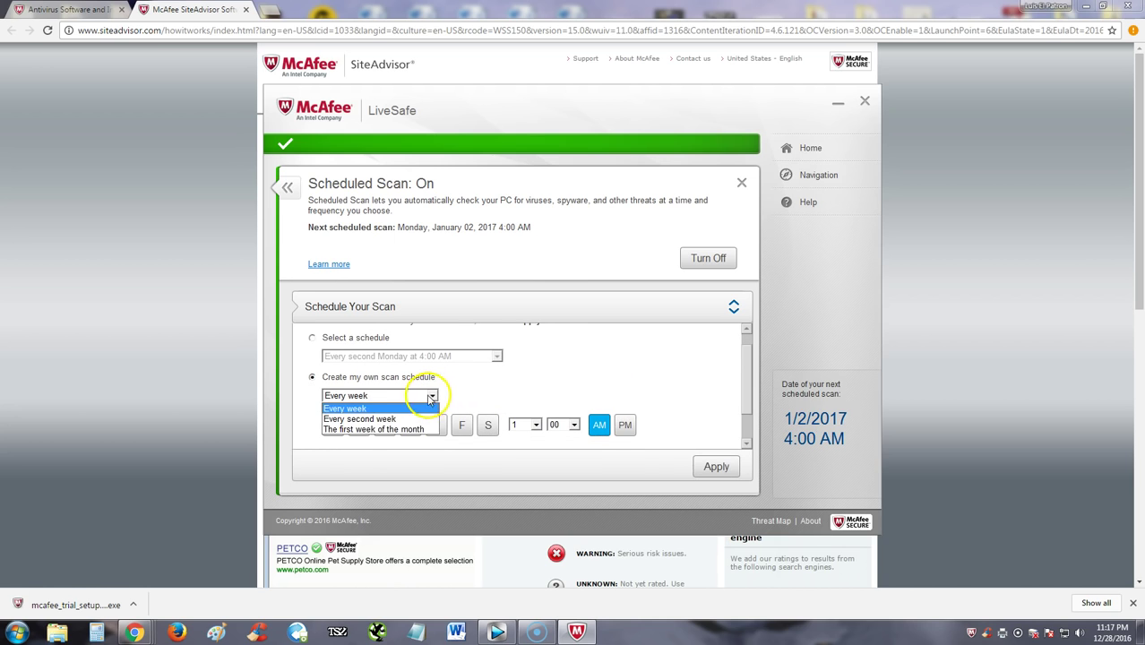
pyautogui.click(358, 408)
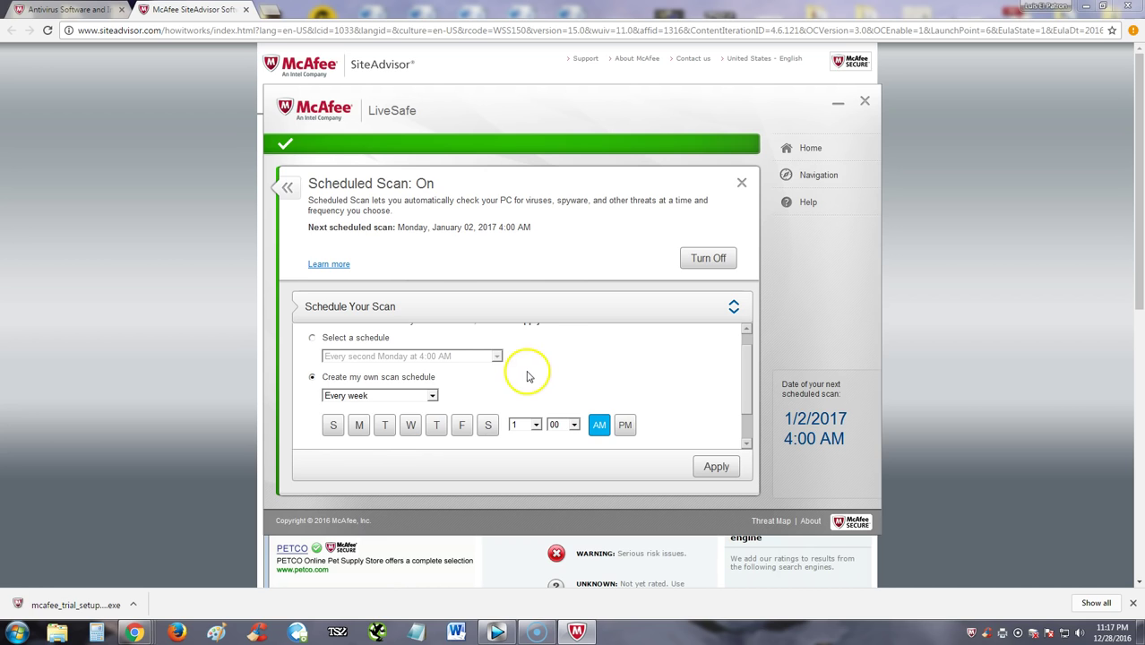
pyautogui.click(410, 424)
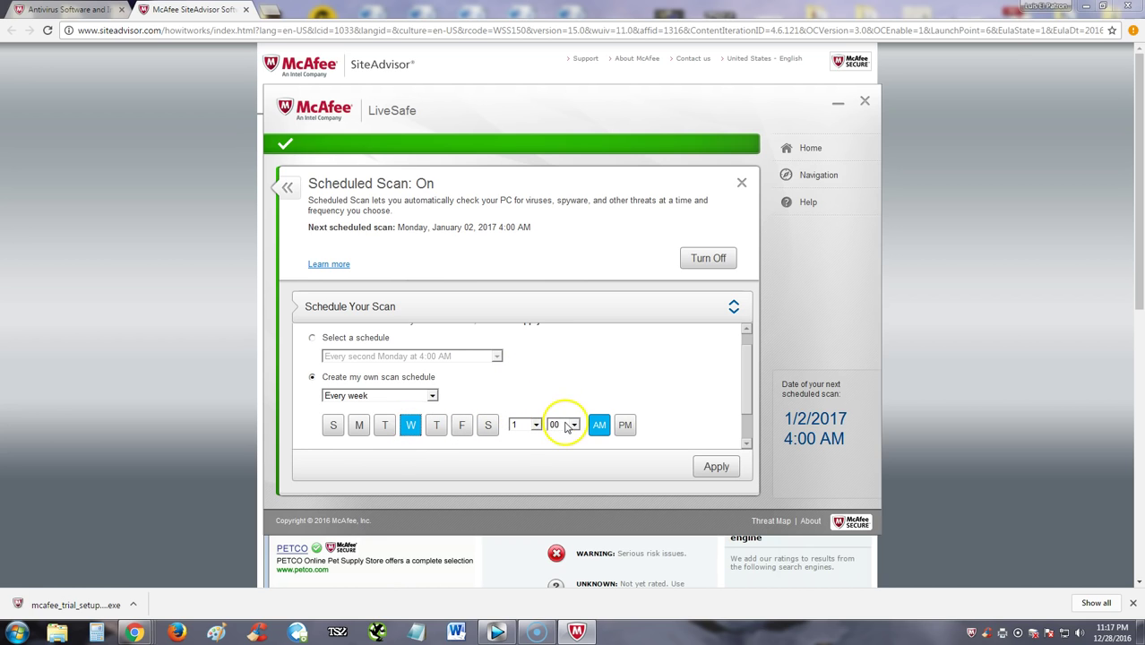
pyautogui.click(296, 192)
pyautogui.scroll(-10, 512, 363)
# Open Quarantined and Trusted Items and expand Quarantined Items to confirm none are held.
pyautogui.scroll(-1, 574, 374)
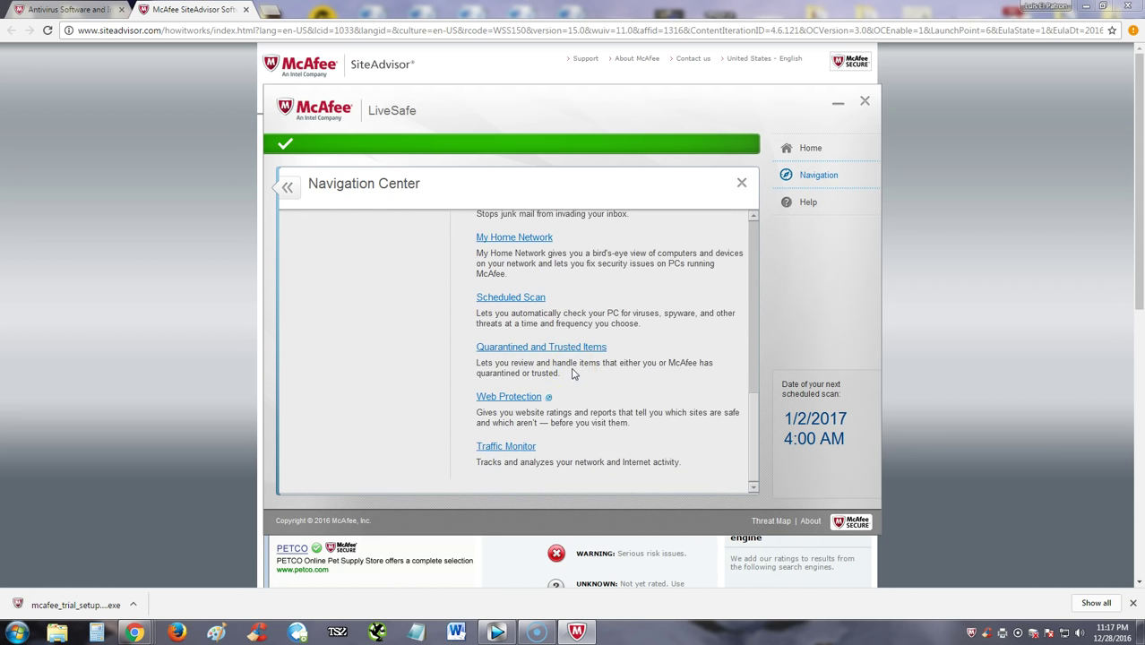
pyautogui.click(602, 358)
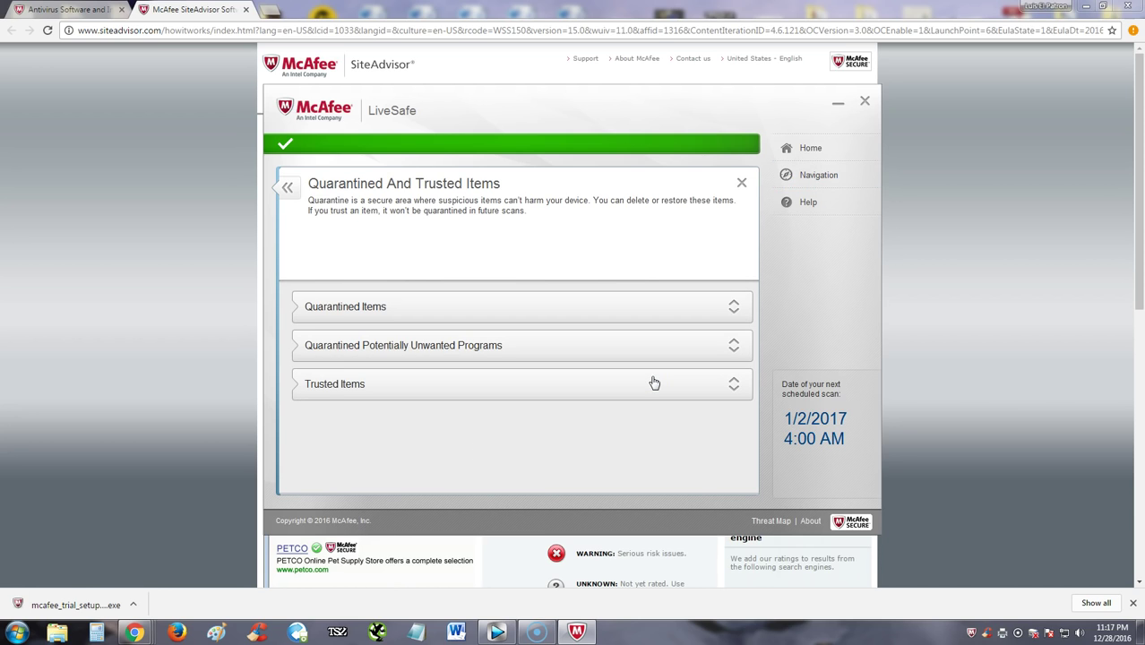
pyautogui.click(651, 382)
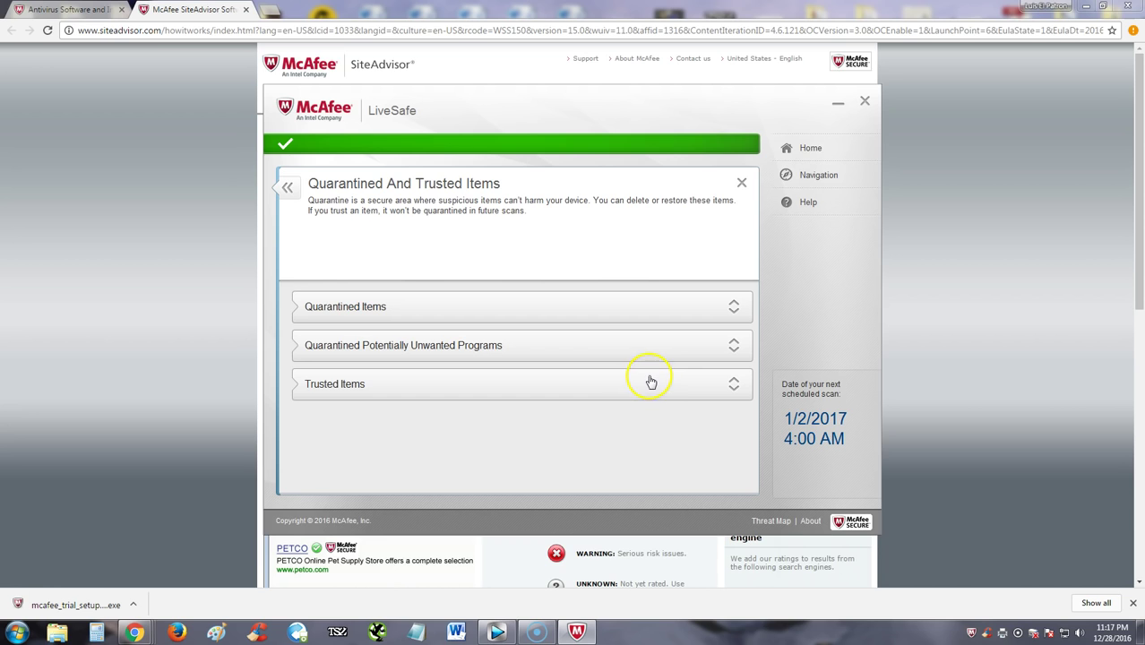
pyautogui.click(404, 311)
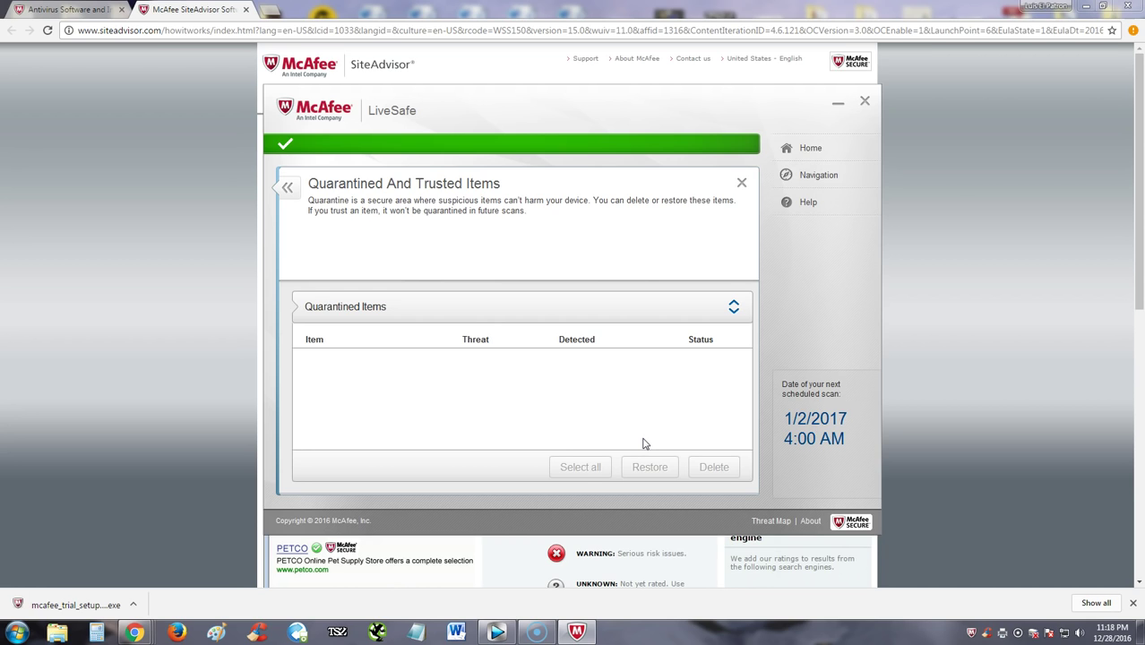
pyautogui.click(579, 458)
# Go back through Navigation Center to the LiveSafe home dashboard.
pyautogui.click(287, 188)
pyautogui.scroll(-10, 620, 448)
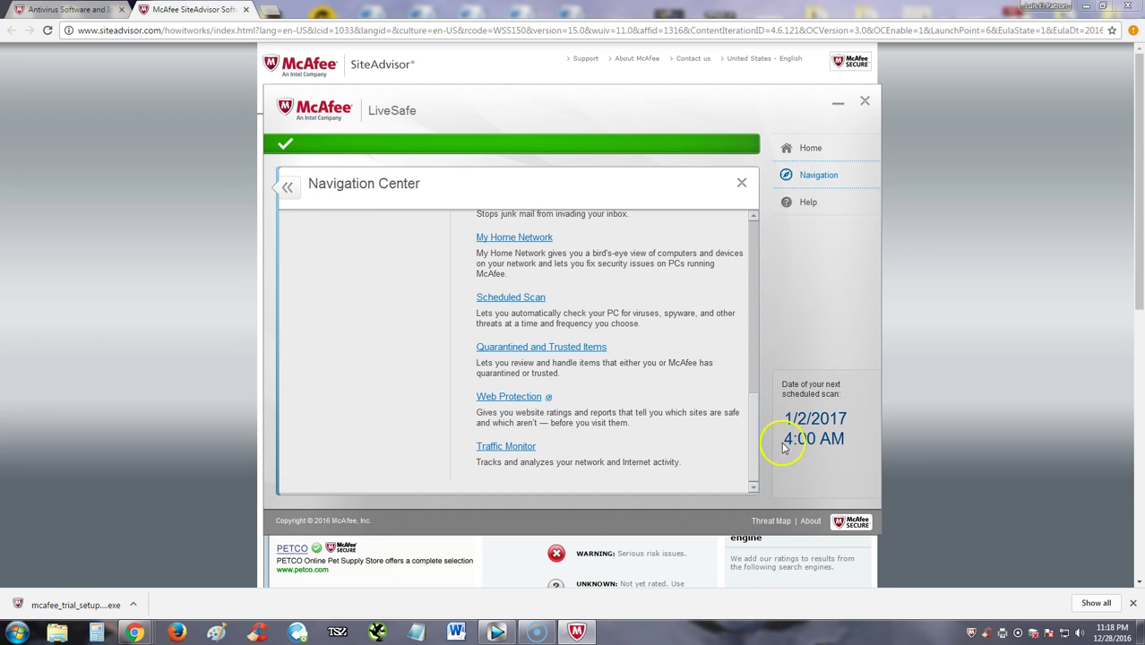
pyautogui.moveTo(757, 440); pyautogui.dragTo(760, 257)
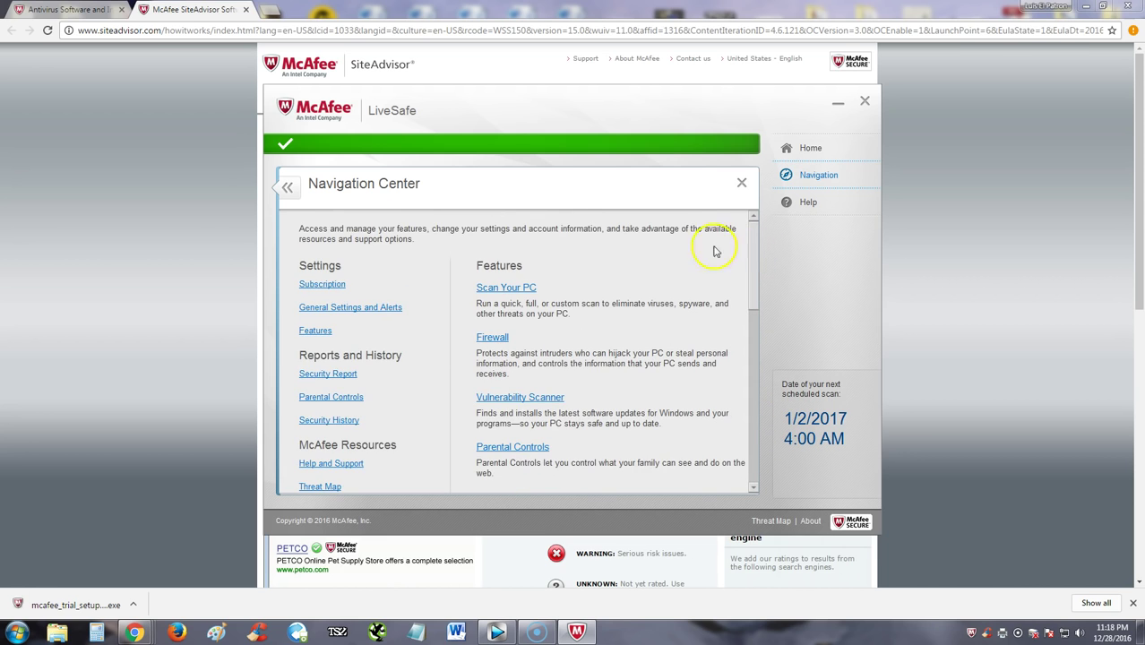
pyautogui.click(286, 186)
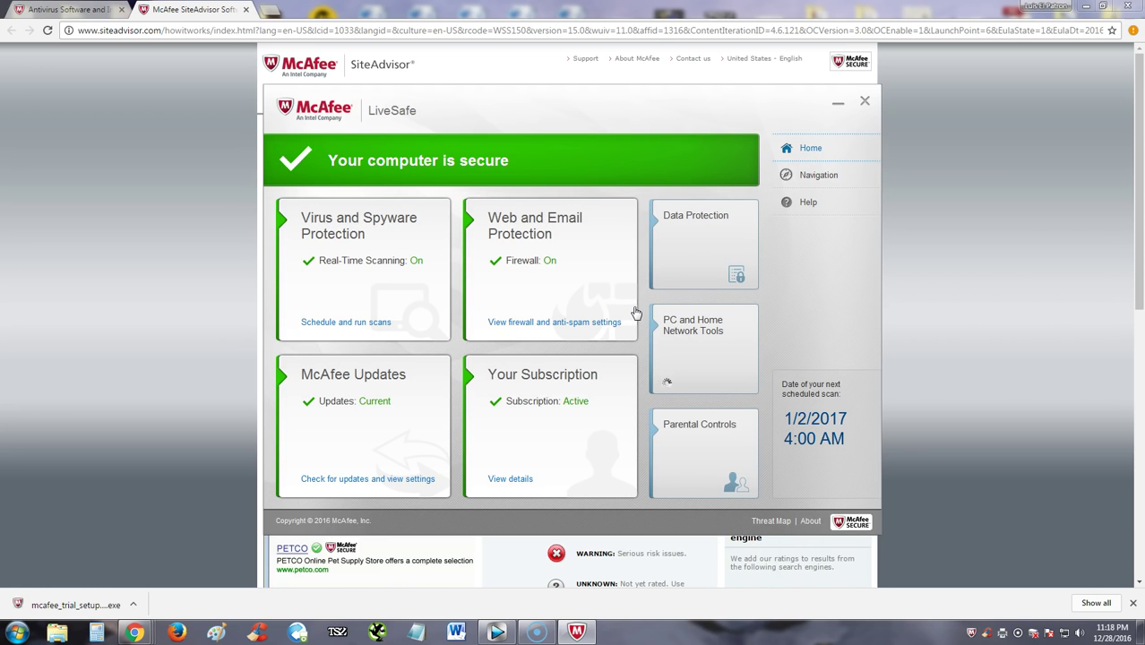
# In the first Chrome tab, open McAfee LiveSafe from Products and check its $89.99 yearly price.
pyautogui.click(219, 312)
pyautogui.hotkey('ctrl', 'shift', 'Tab')
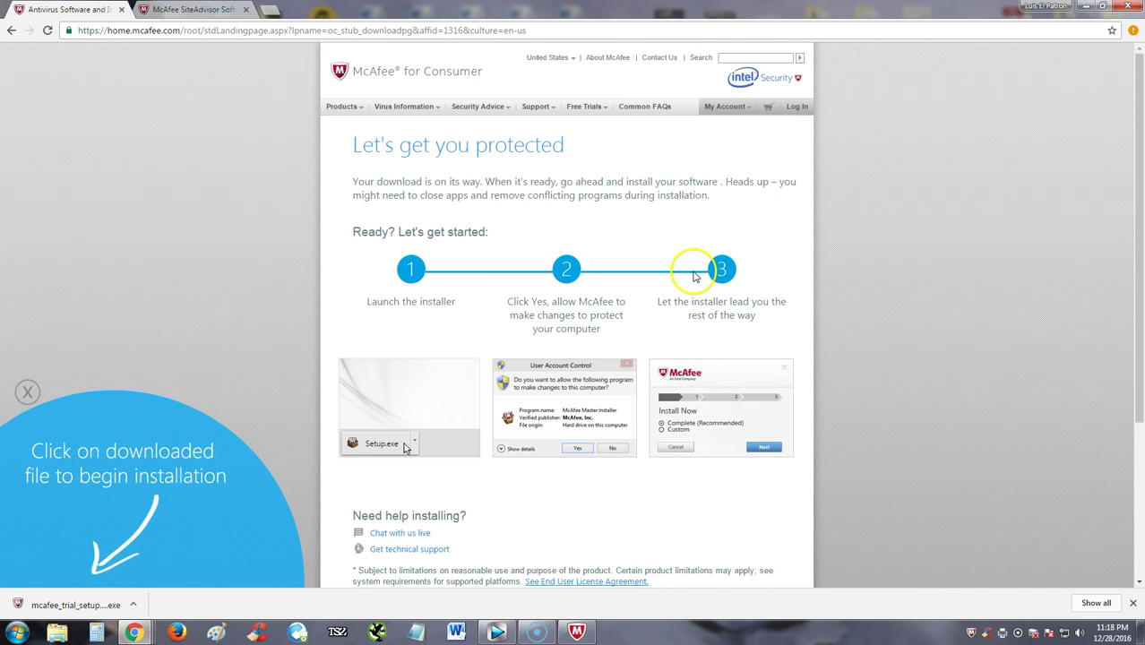
pyautogui.scroll(-4, 700, 358)
pyautogui.scroll(4, 681, 331)
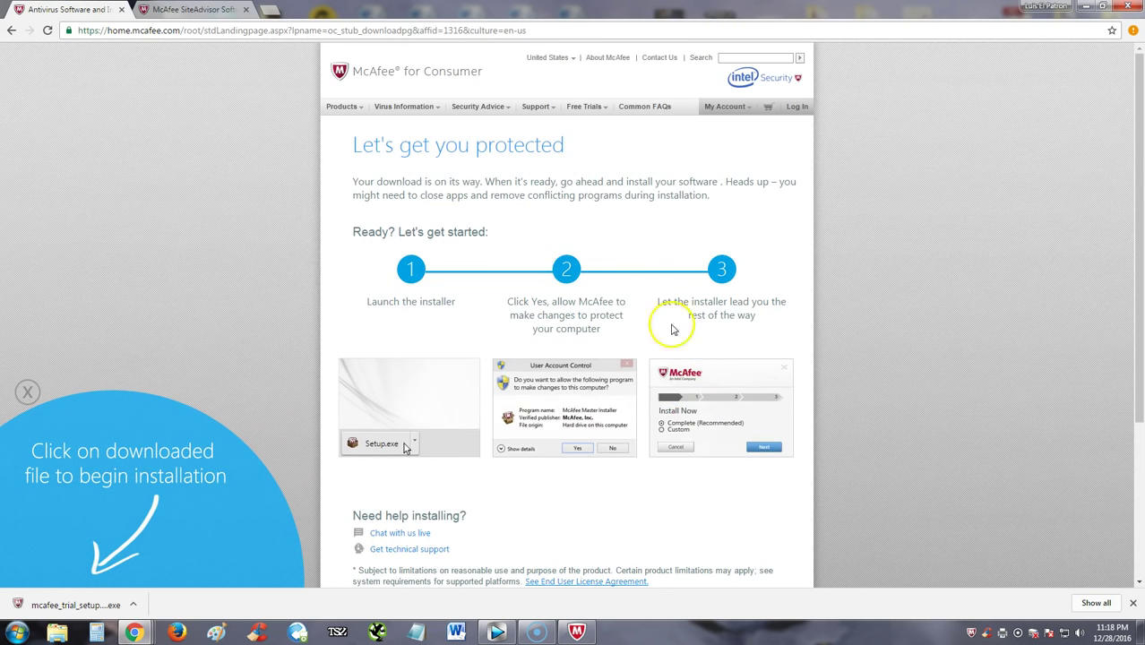
pyautogui.moveTo(336, 106)
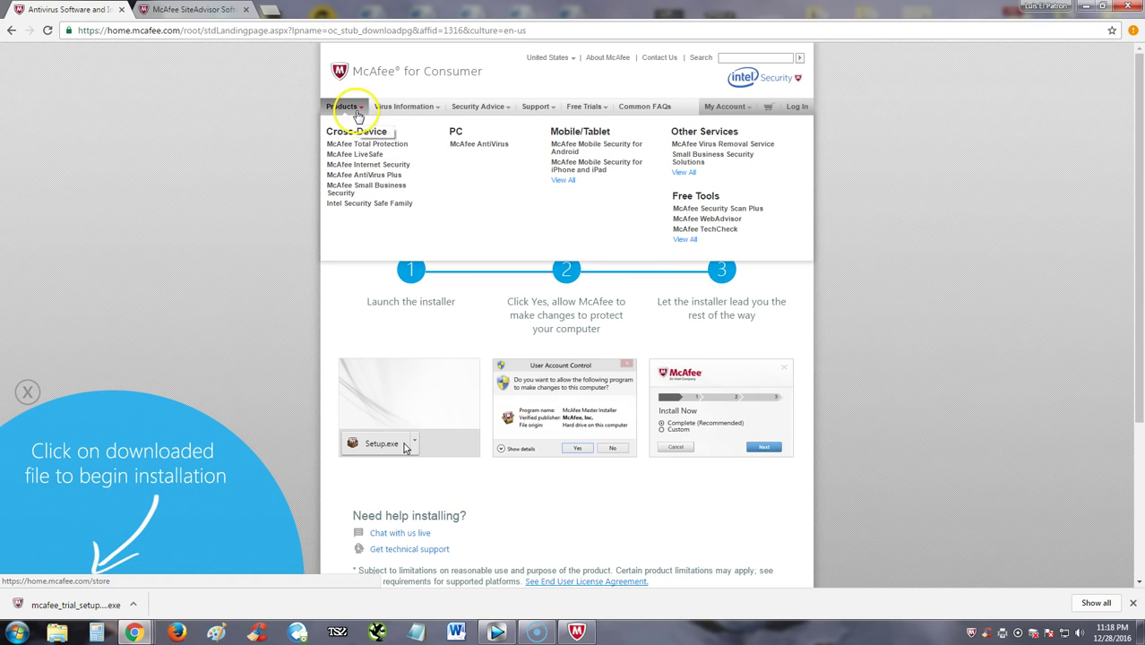
pyautogui.click(371, 153)
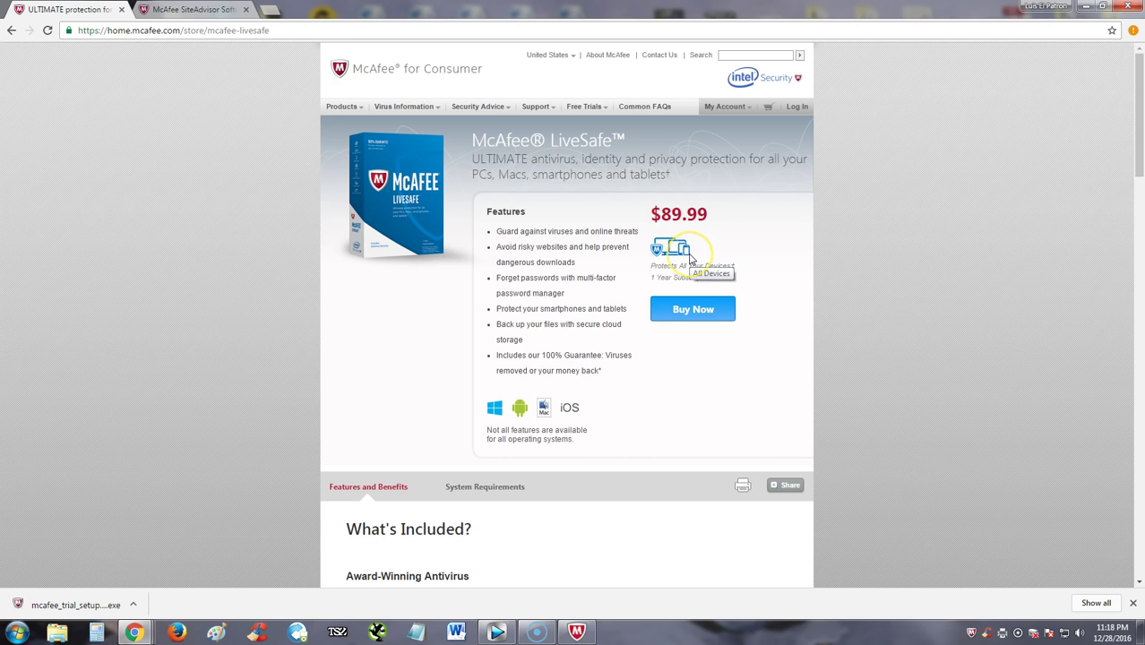
pyautogui.moveTo(669, 255); pyautogui.dragTo(741, 269)
pyautogui.click(744, 284)
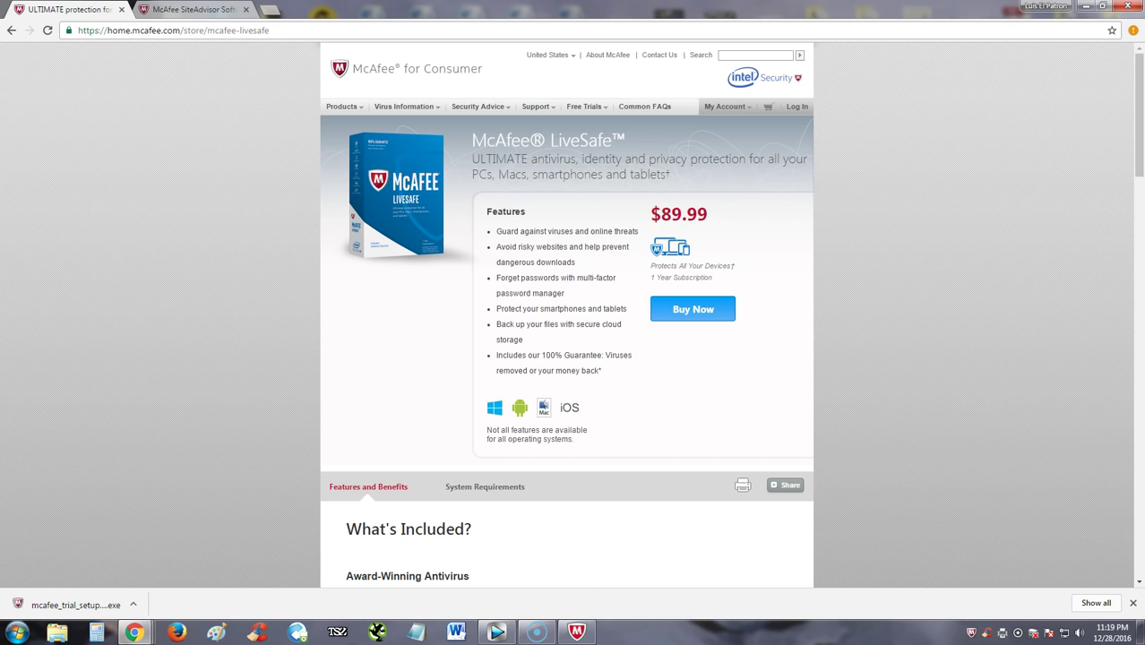
# Bring the LiveSafe dashboard in front of the store page and open the taskbar menu for Task Manager.
pyautogui.click(578, 629)
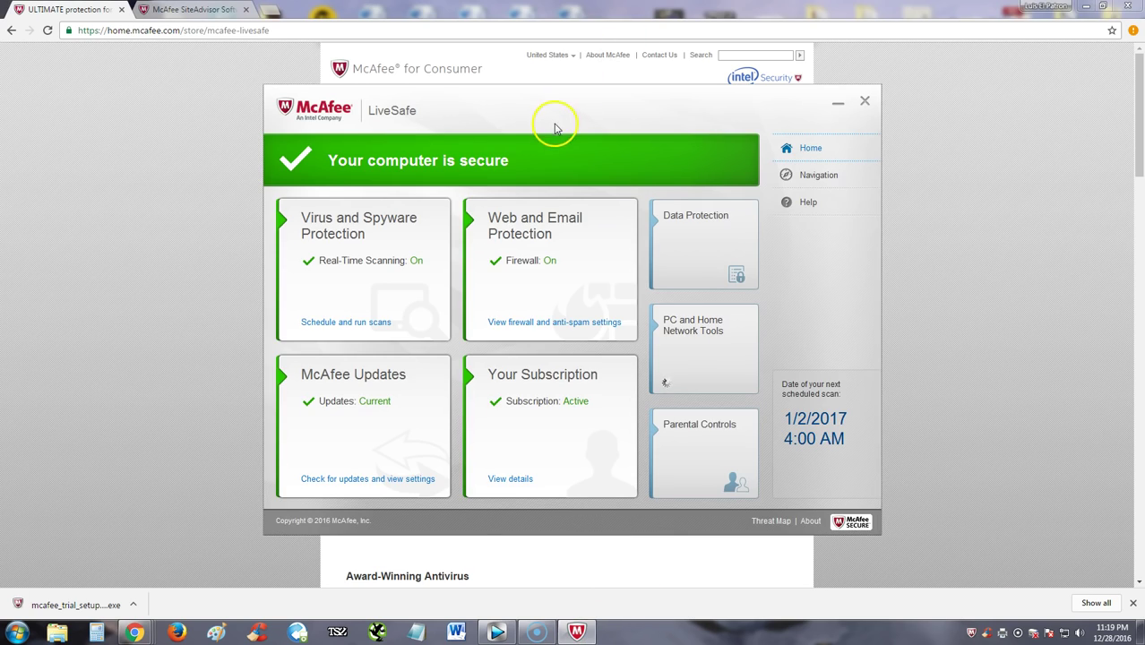
pyautogui.click(1012, 184)
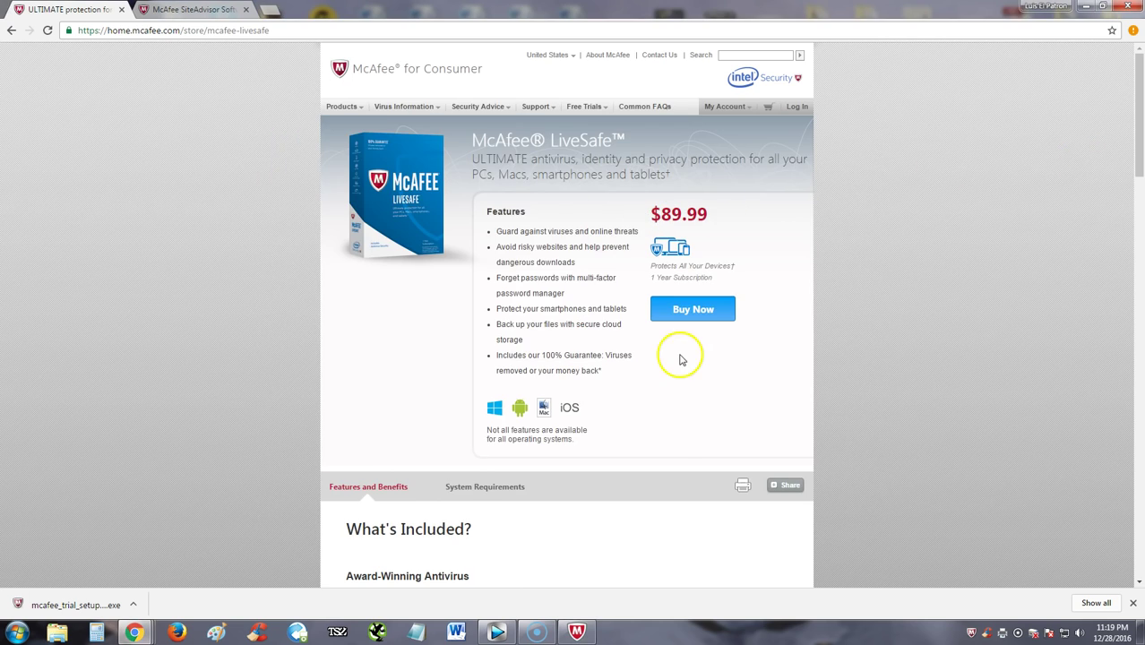
pyautogui.click(577, 629)
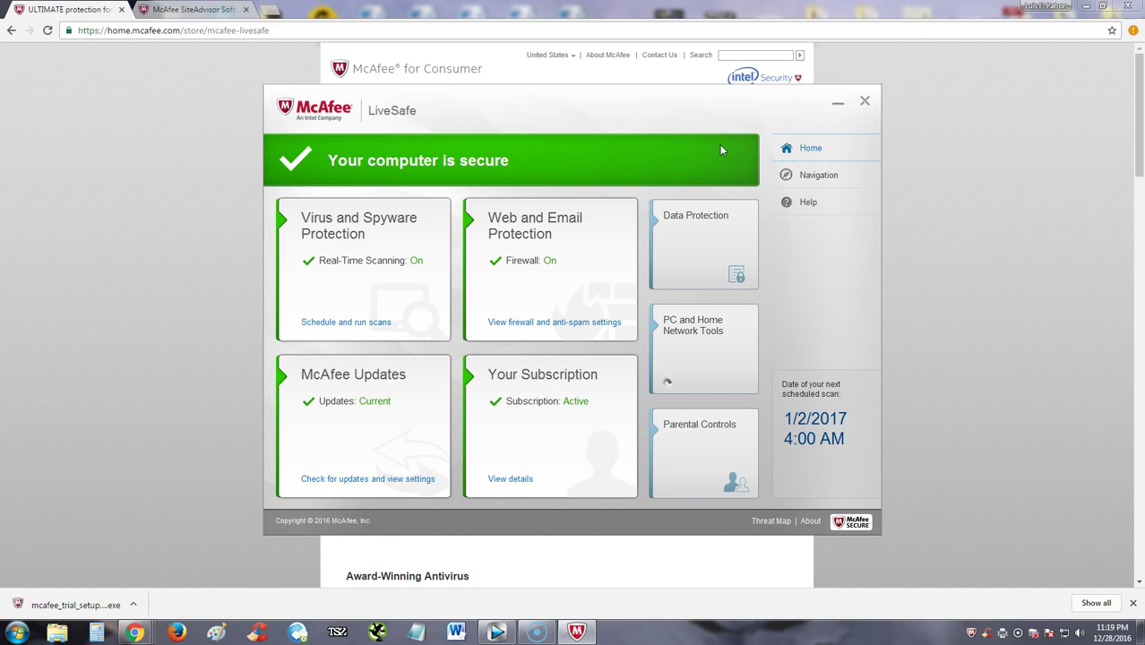
pyautogui.rightClick(656, 626)
# Start Task Manager, move it further left, and show processes from all users.
pyautogui.click(703, 593)
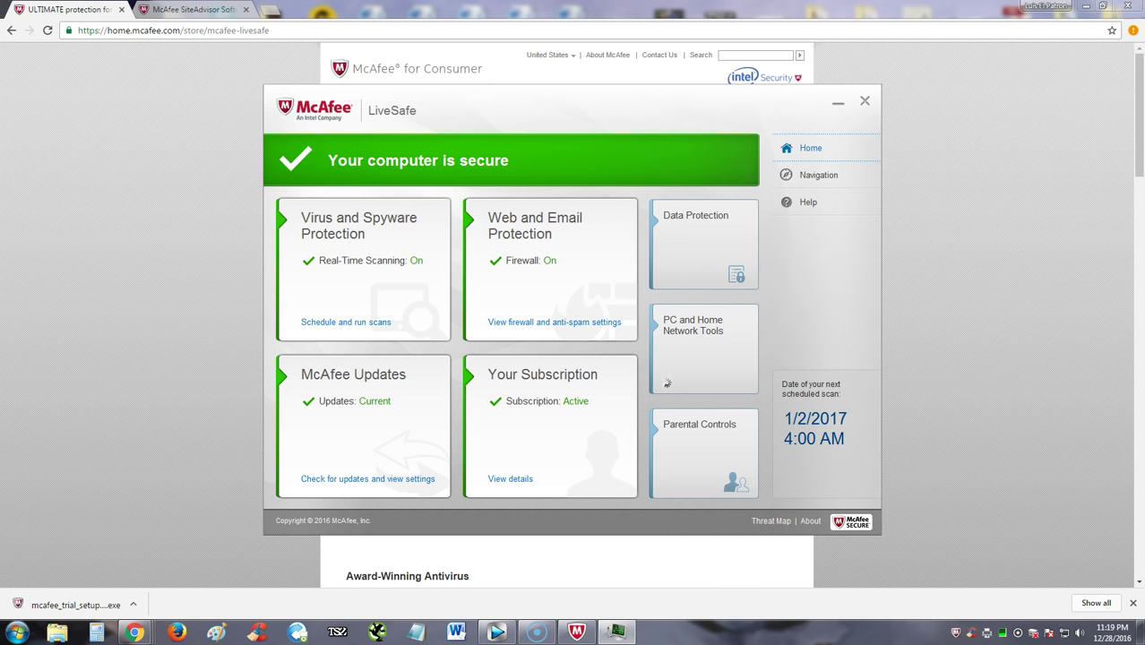
pyautogui.moveTo(681, 113); pyautogui.dragTo(582, 111)
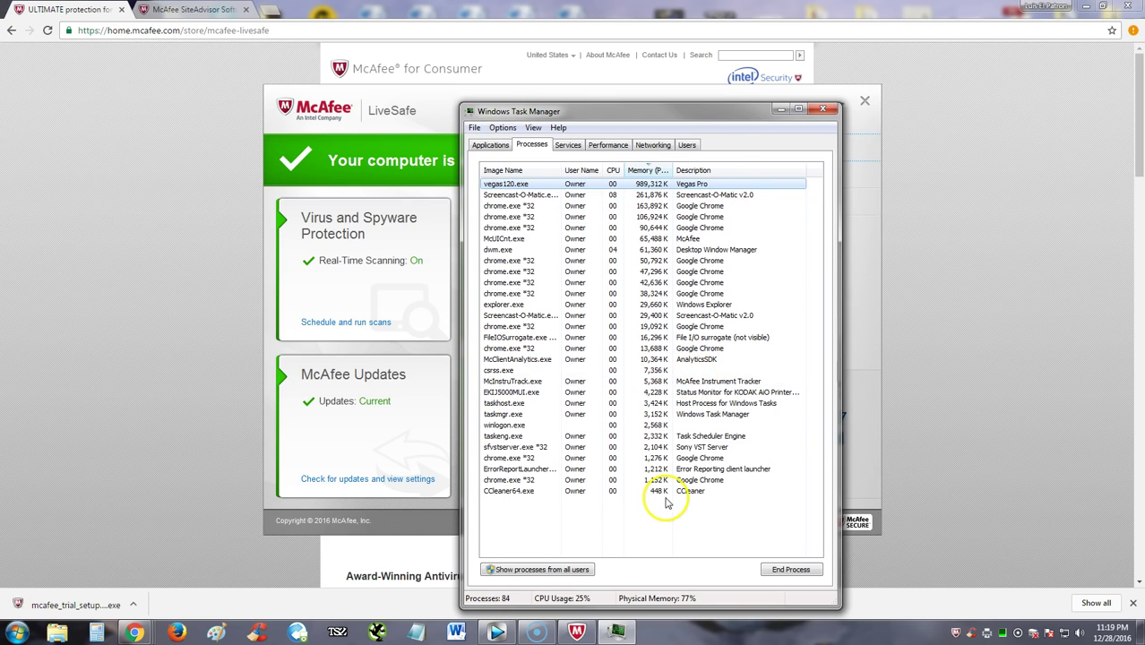
pyautogui.click(560, 569)
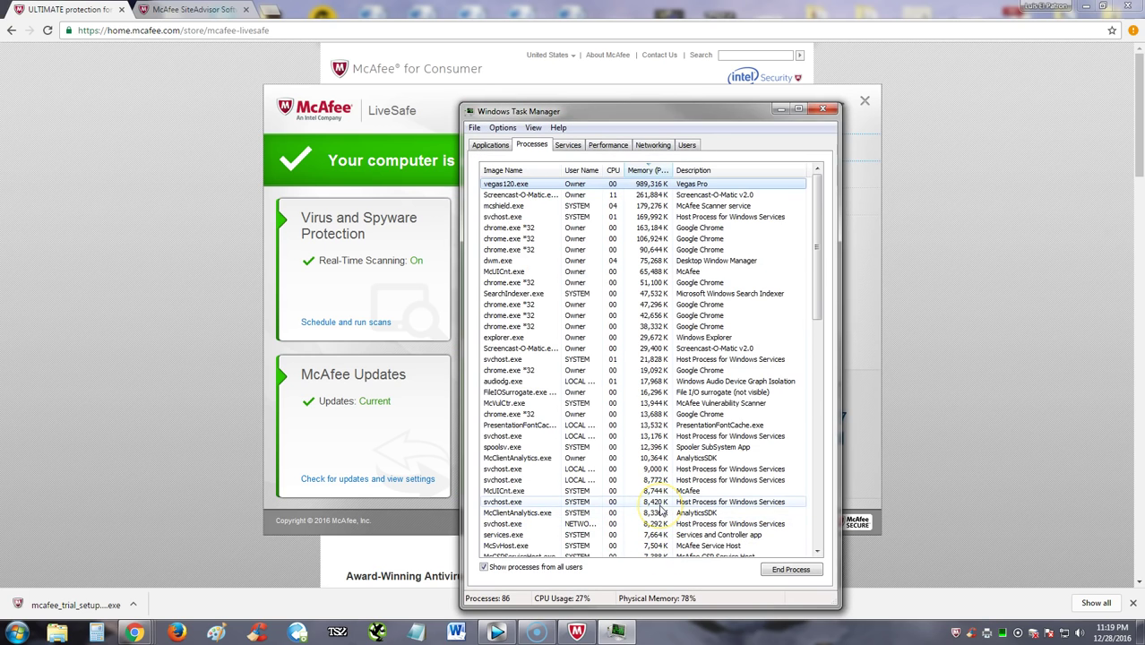
# Inspect McUICnt.exe, Vulnerability Scanner, Service Host, Host and Core Firewall Service memory use.
pyautogui.click(816, 193)
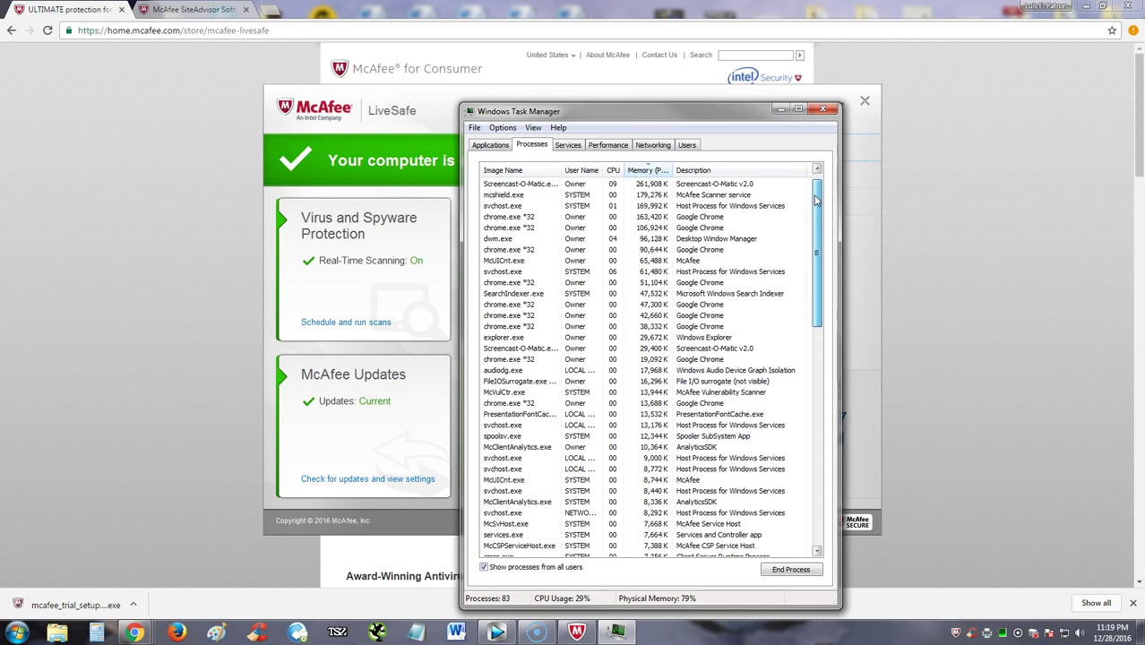
pyautogui.click(689, 260)
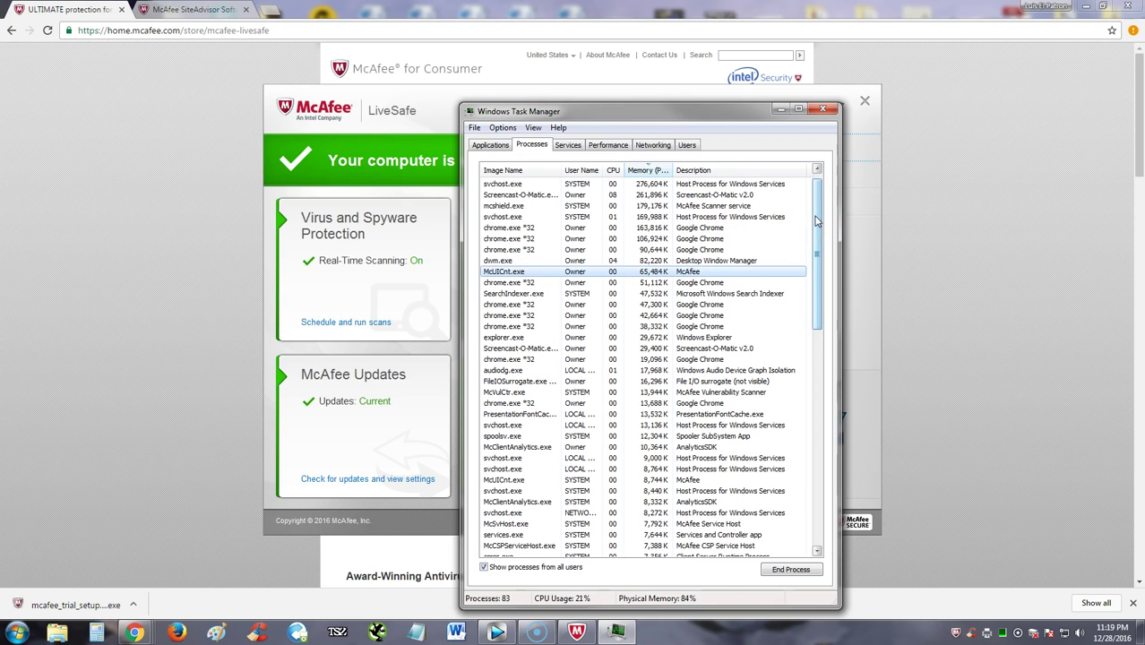
pyautogui.moveTo(816, 220); pyautogui.dragTo(819, 263)
pyautogui.click(739, 283)
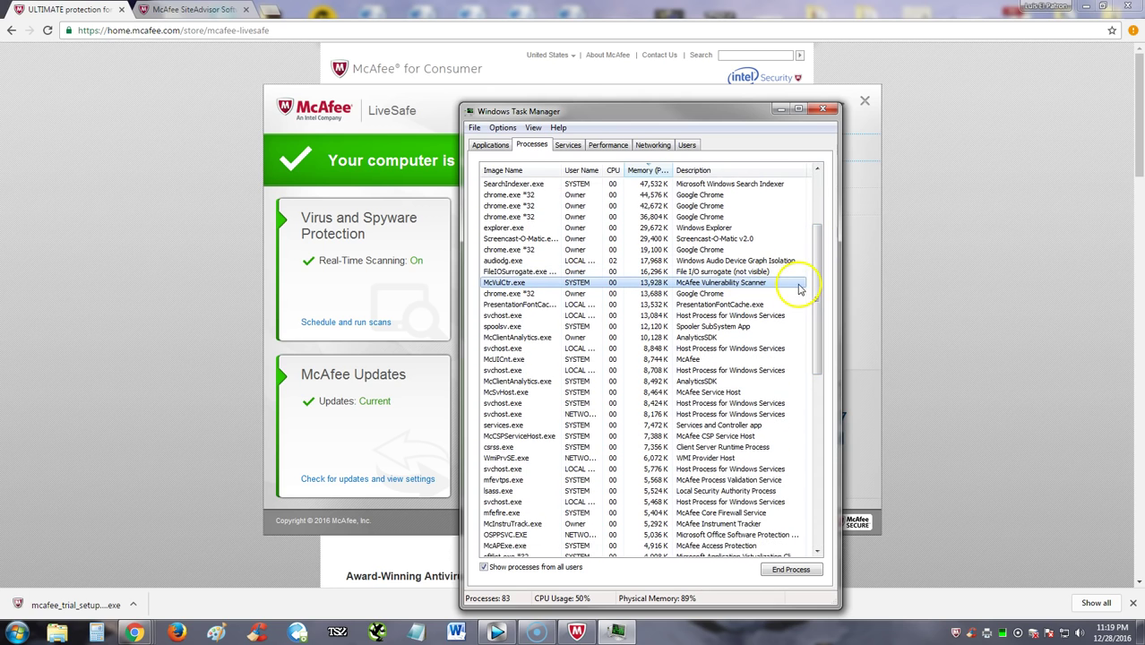
pyautogui.moveTo(818, 254); pyautogui.dragTo(818, 275)
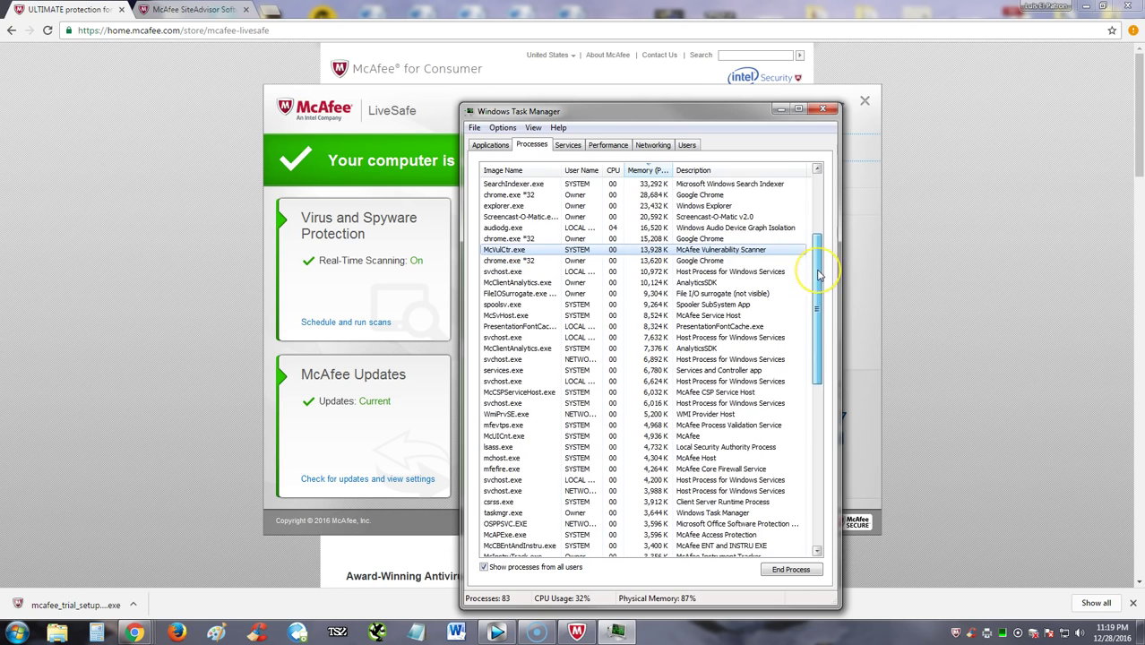
pyautogui.click(709, 316)
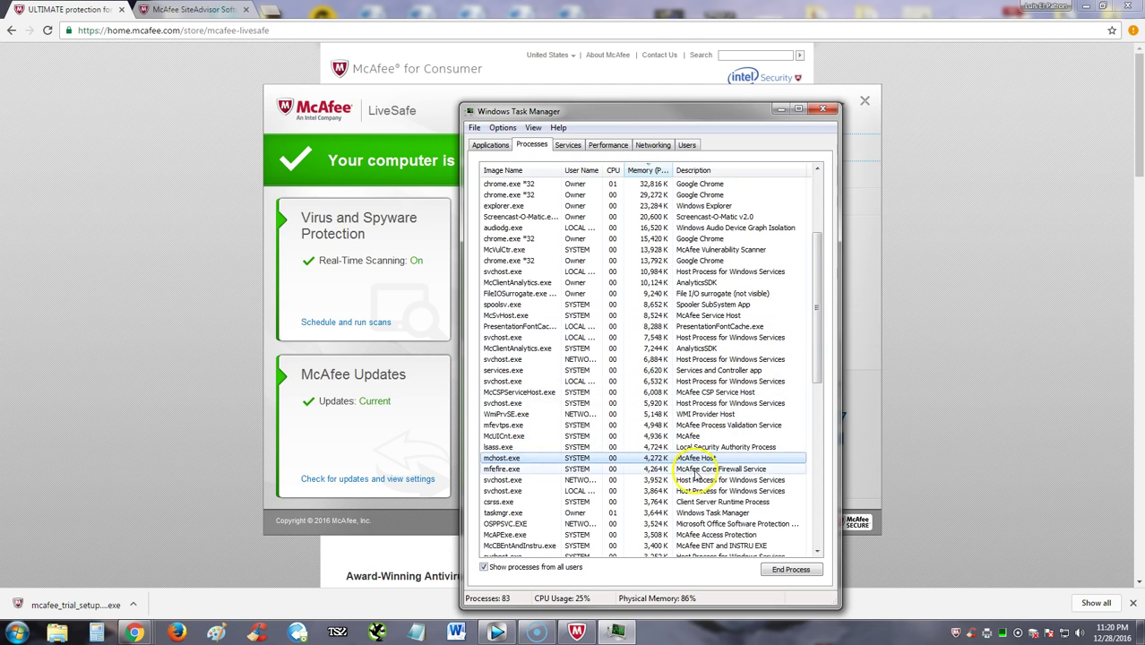
pyautogui.click(697, 461)
pyautogui.click(695, 469)
pyautogui.moveTo(813, 328); pyautogui.dragTo(808, 428)
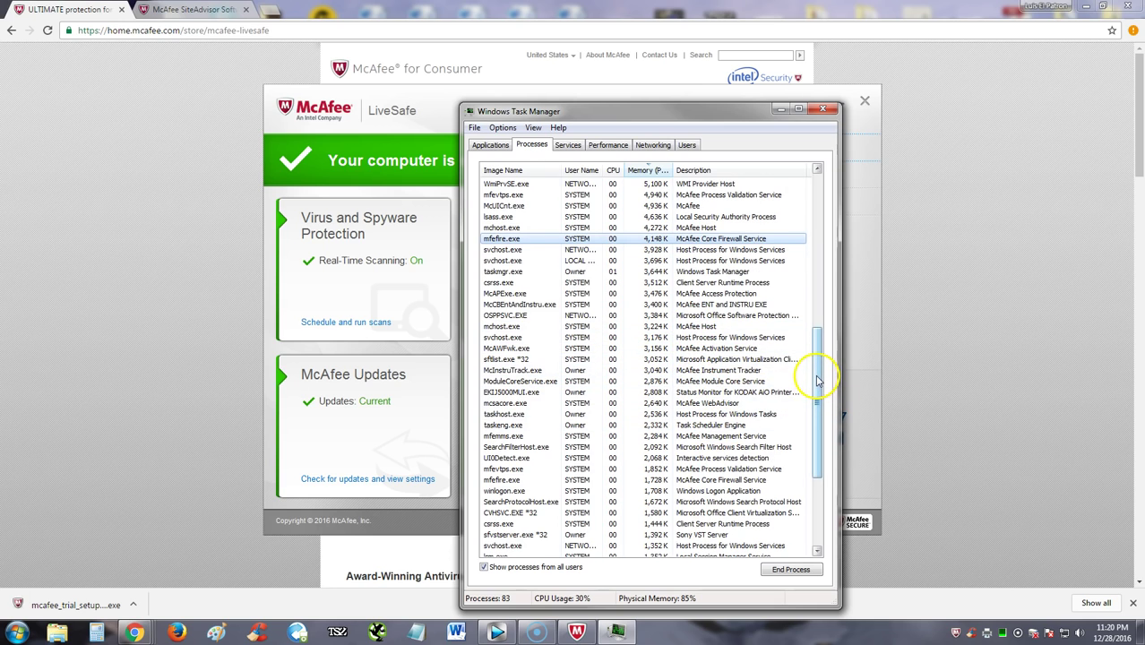
pyautogui.moveTo(817, 380); pyautogui.dragTo(631, 175)
# Check the Performance tab's CPU and memory graphs, then return to the Processes list and scroll it.
pyautogui.click(607, 144)
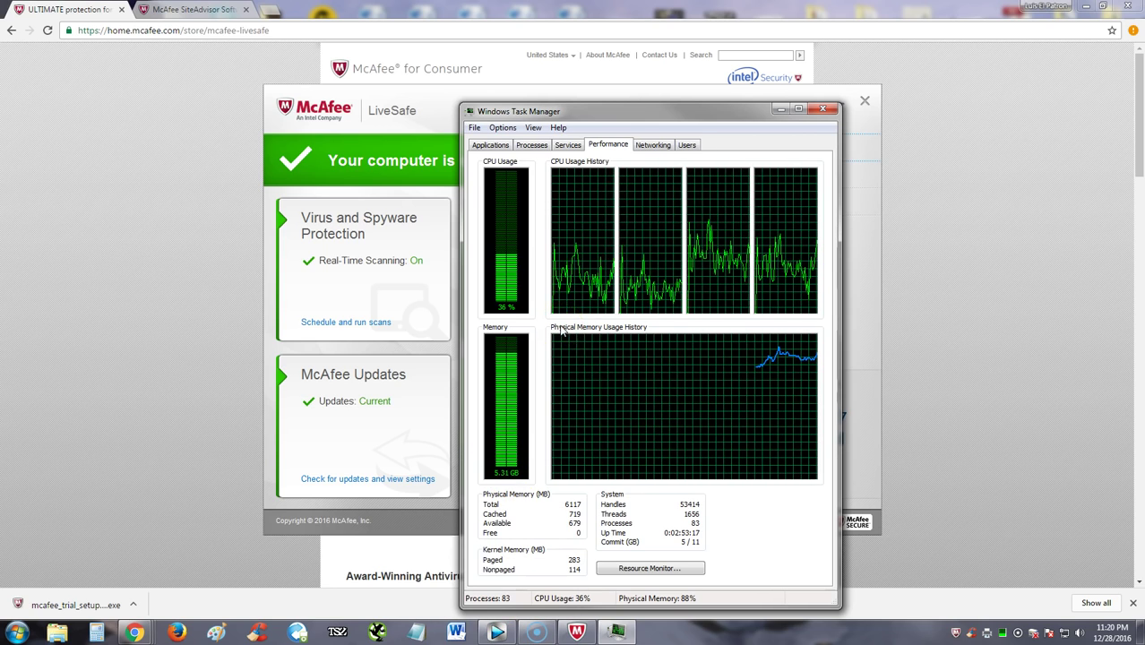
pyautogui.click(538, 152)
pyautogui.moveTo(812, 353); pyautogui.dragTo(807, 206)
# Close Task Manager to reveal the LiveSafe home dashboard showing the computer secure.
pyautogui.click(820, 110)
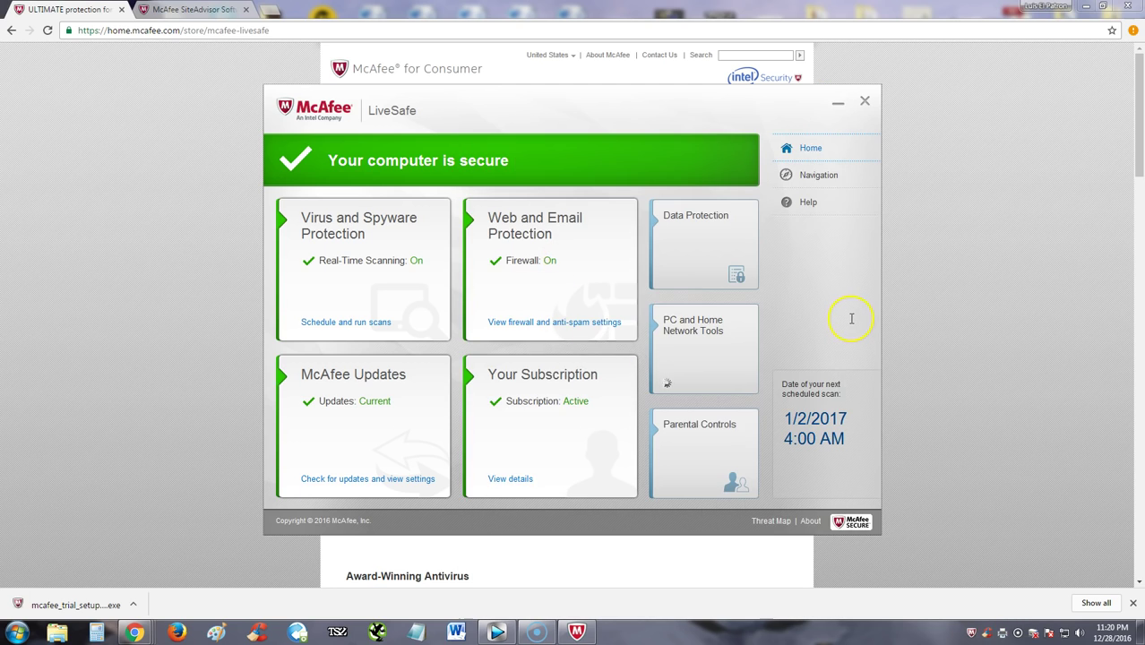